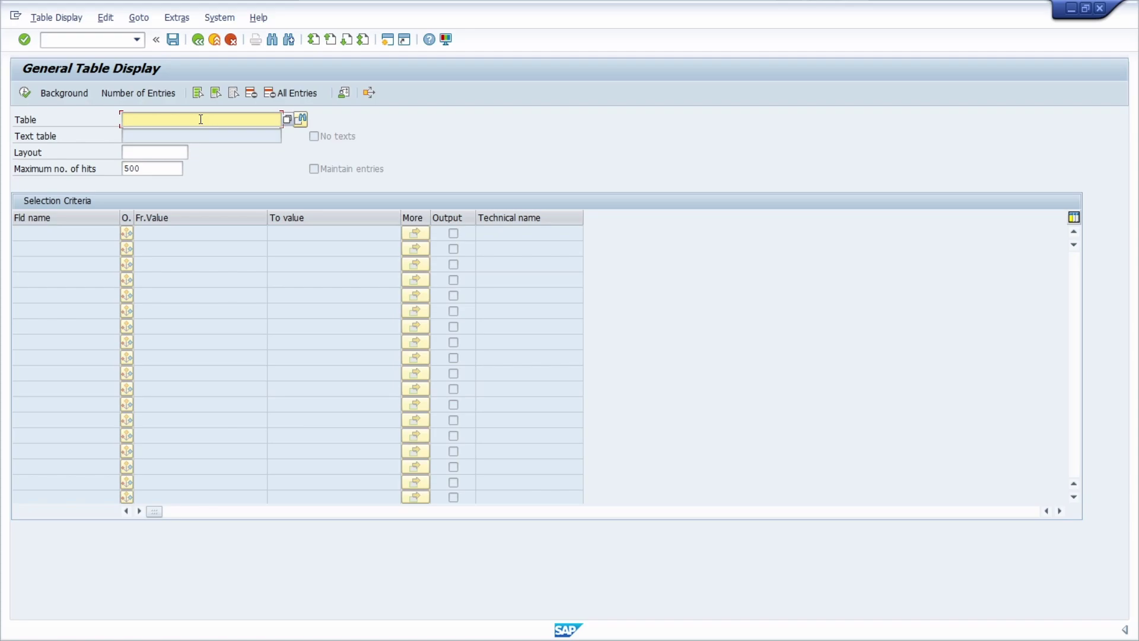
- Load the EKKO table fields, then change the Table field to TSTCT from the suggestions
{"action": "type", "text": "ekko"}
{"action": "key", "text": "Return"}
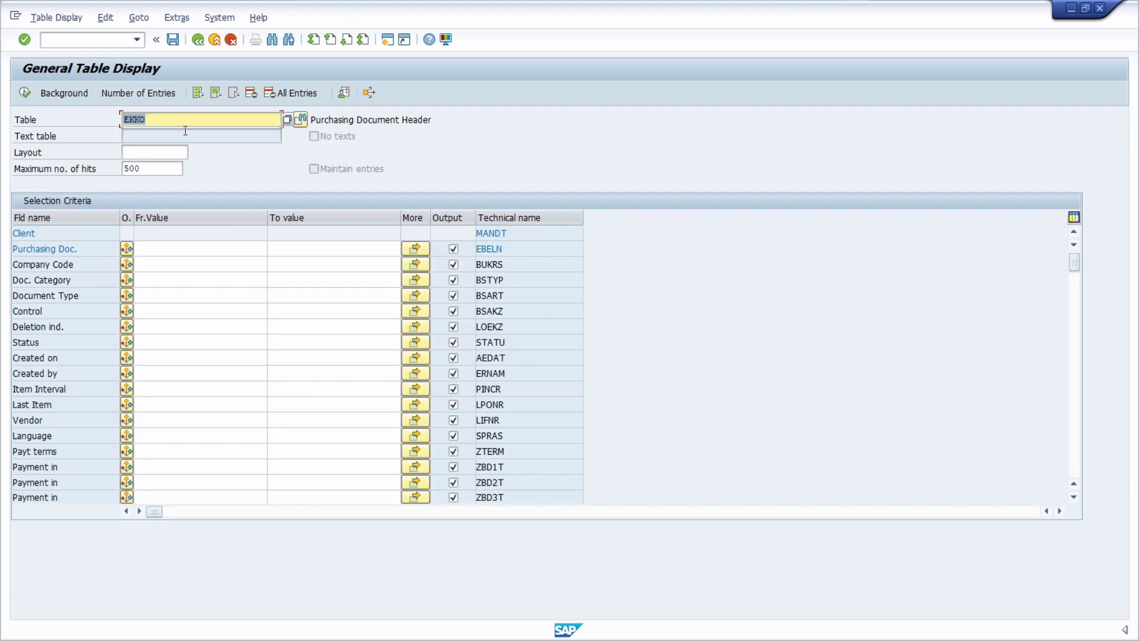
{"action": "type", "text": "TSTC"}
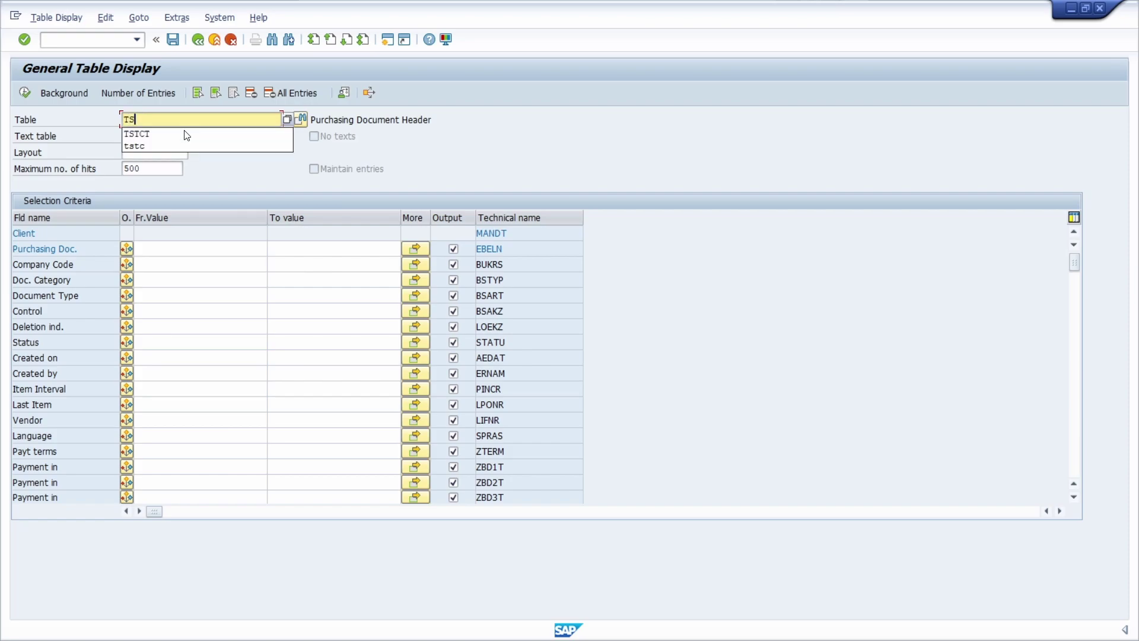
{"action": "left_click", "coordinate": [186, 134]}
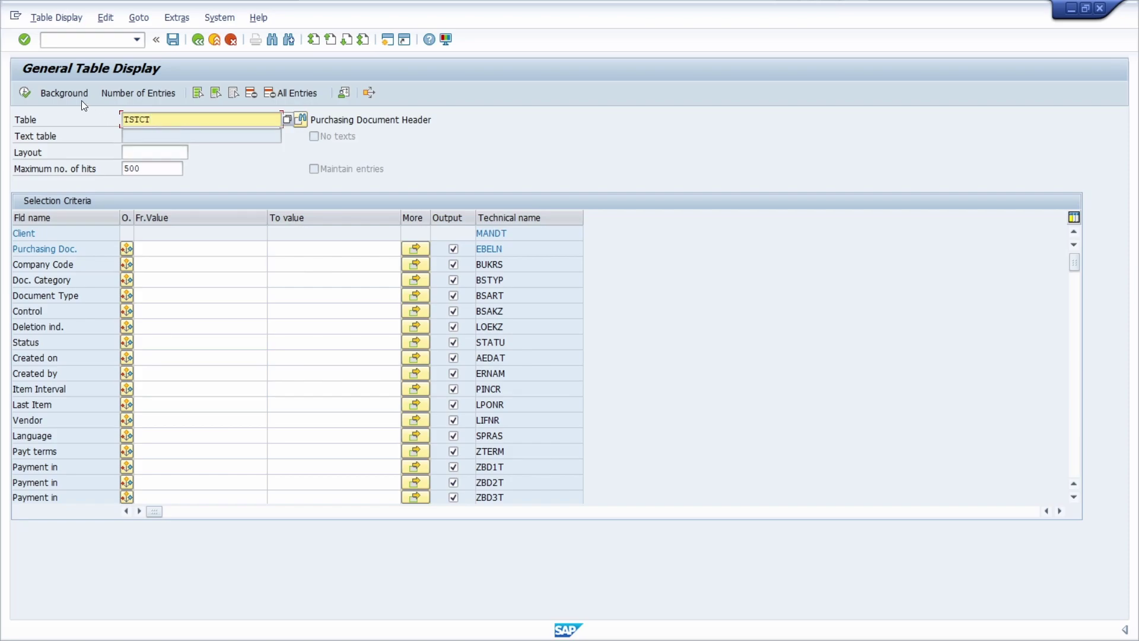
- Load TSTCT, list its 500 entries with F8, then go back to its selection screen
{"action": "left_click", "coordinate": [26, 40]}
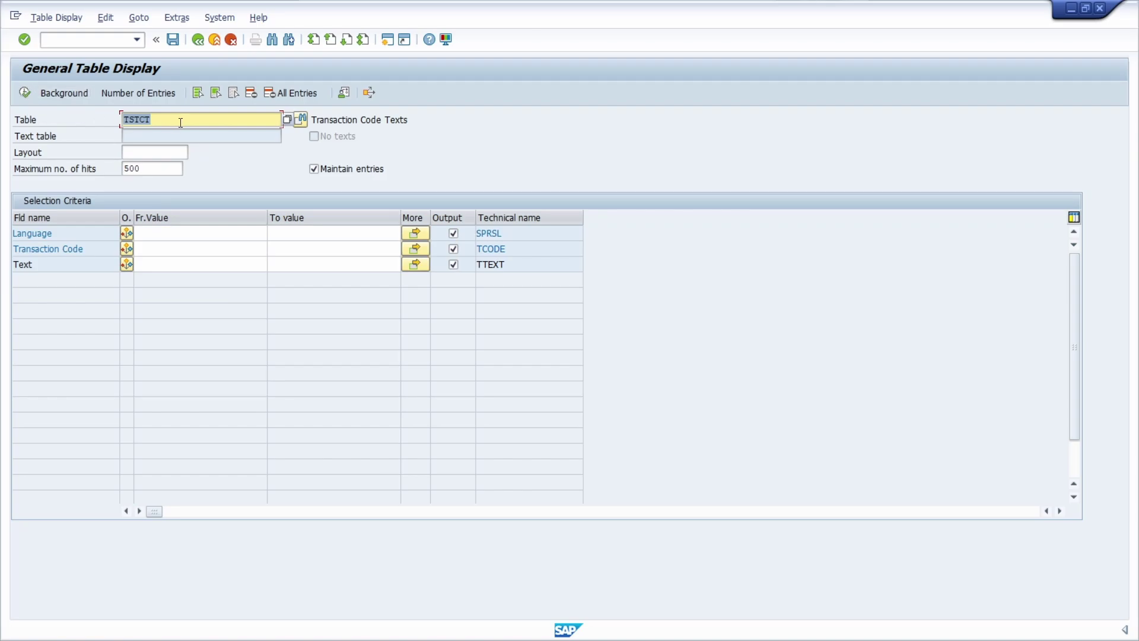
{"action": "key", "text": "F8"}
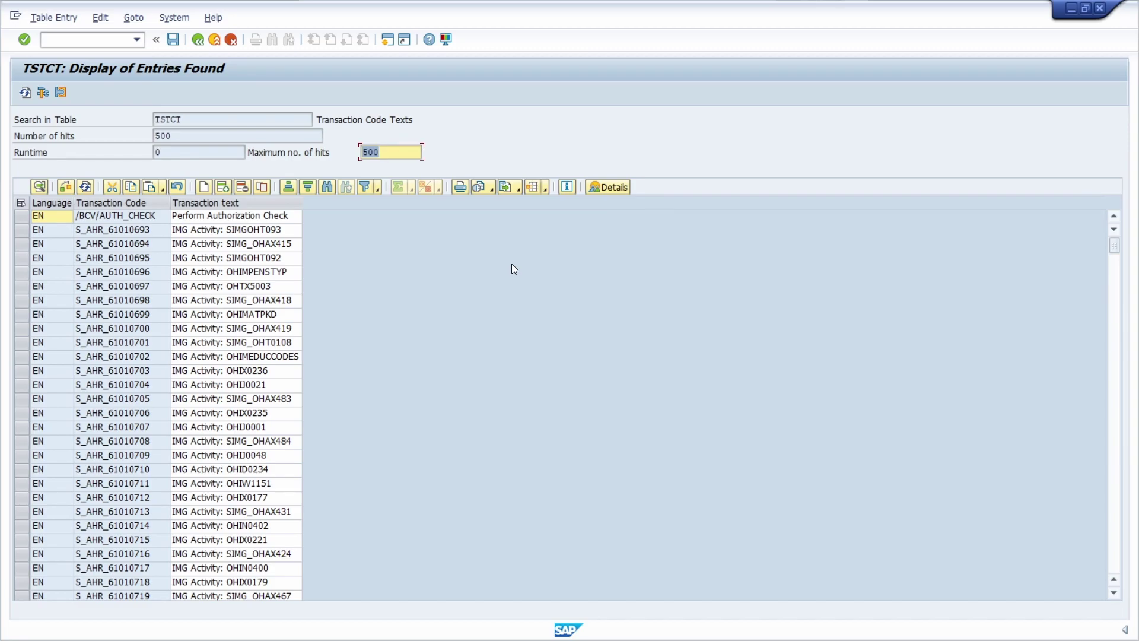
{"action": "key", "text": "ctrl+s"}
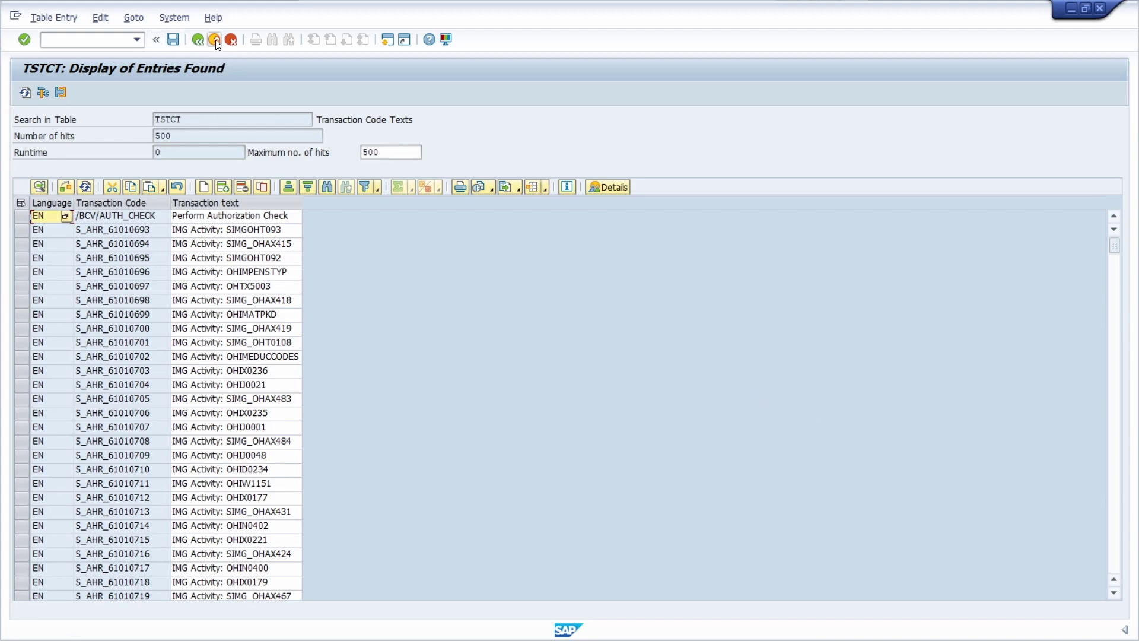
{"action": "left_click", "coordinate": [207, 44]}
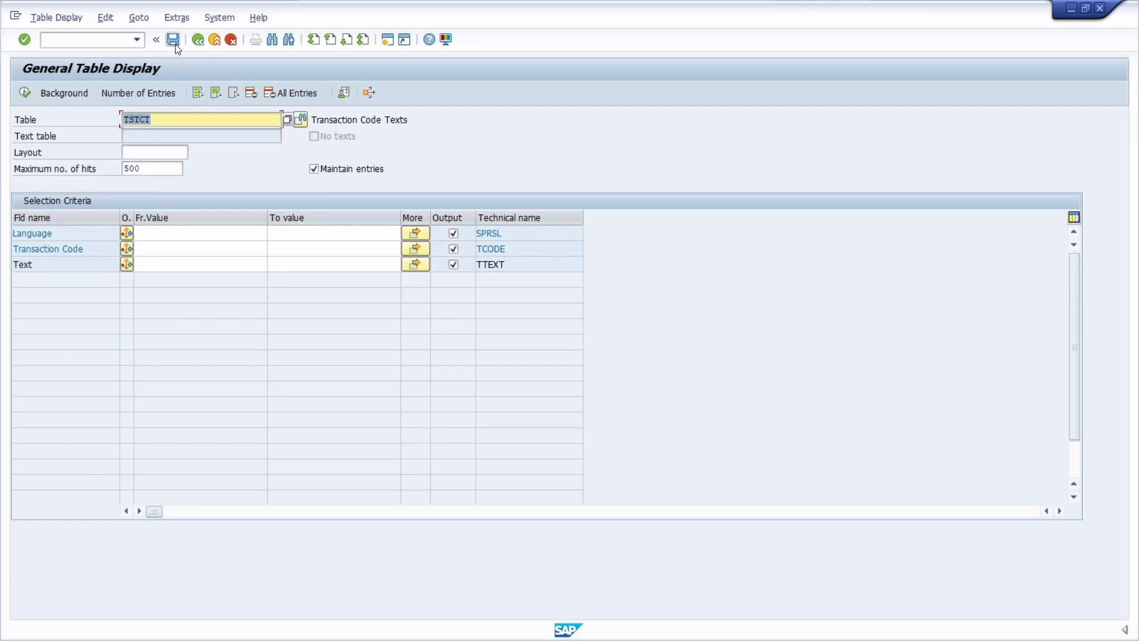
{"action": "key", "text": "ctrl+s"}
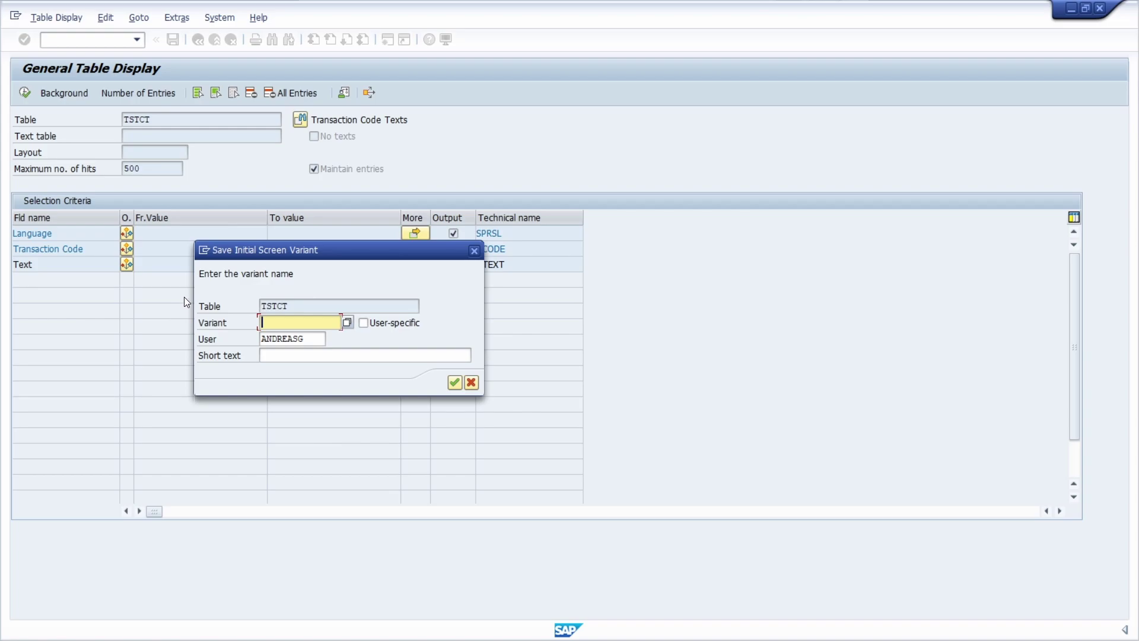
{"action": "left_click", "coordinate": [476, 251]}
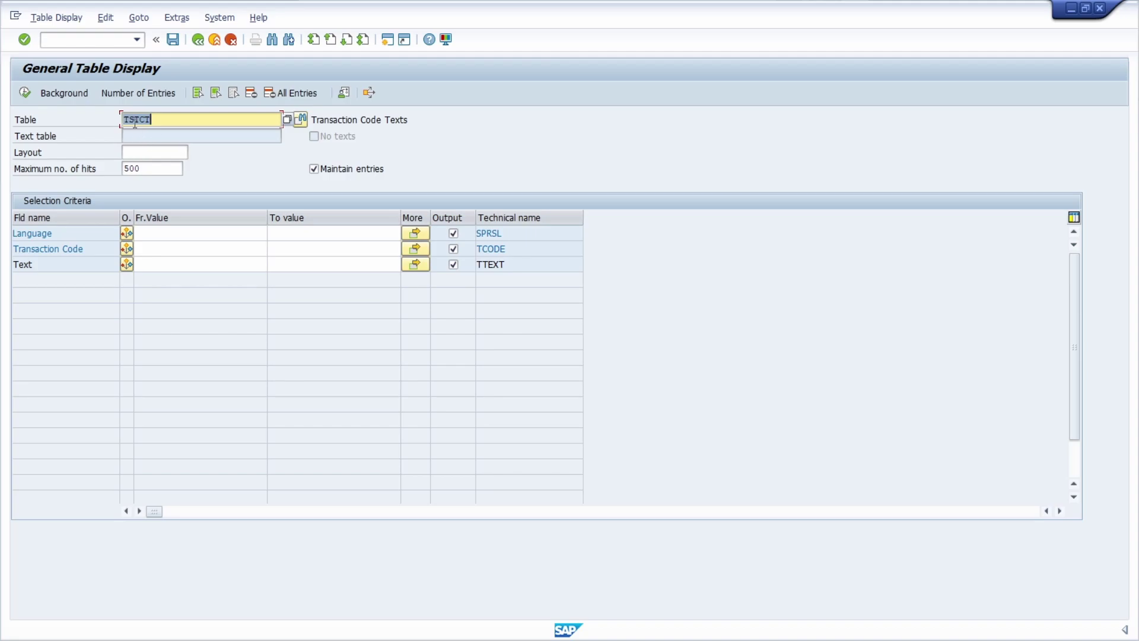
- Create a new SAP session window with Ctrl+N
{"action": "left_click", "coordinate": [70, 42]}
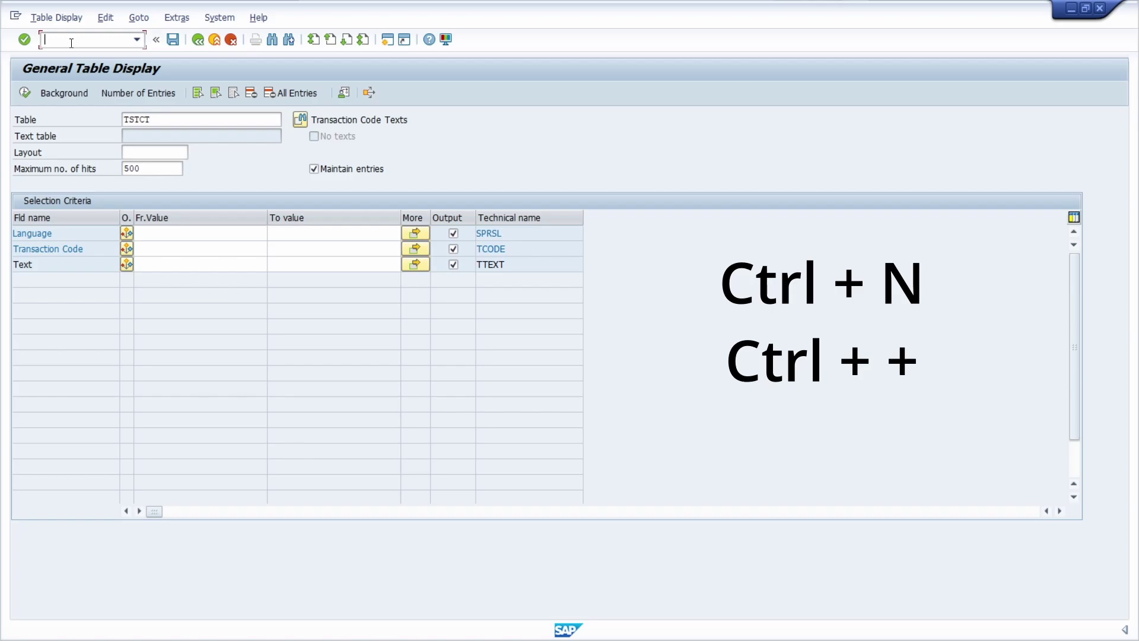
{"action": "key", "text": "ctrl+n"}
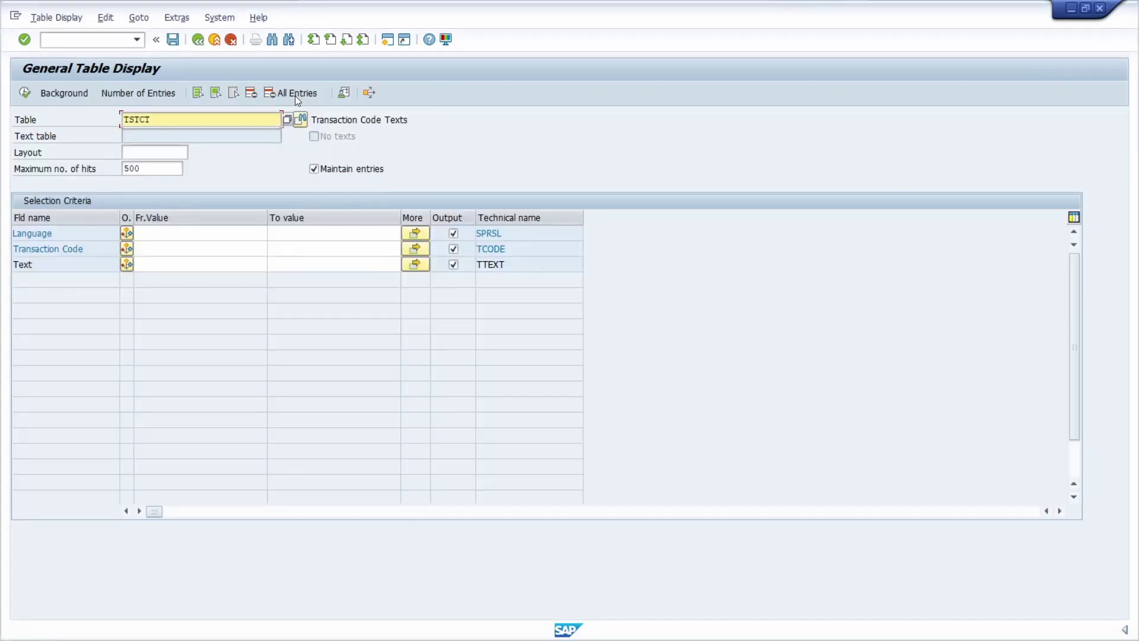
{"action": "left_click", "coordinate": [198, 42]}
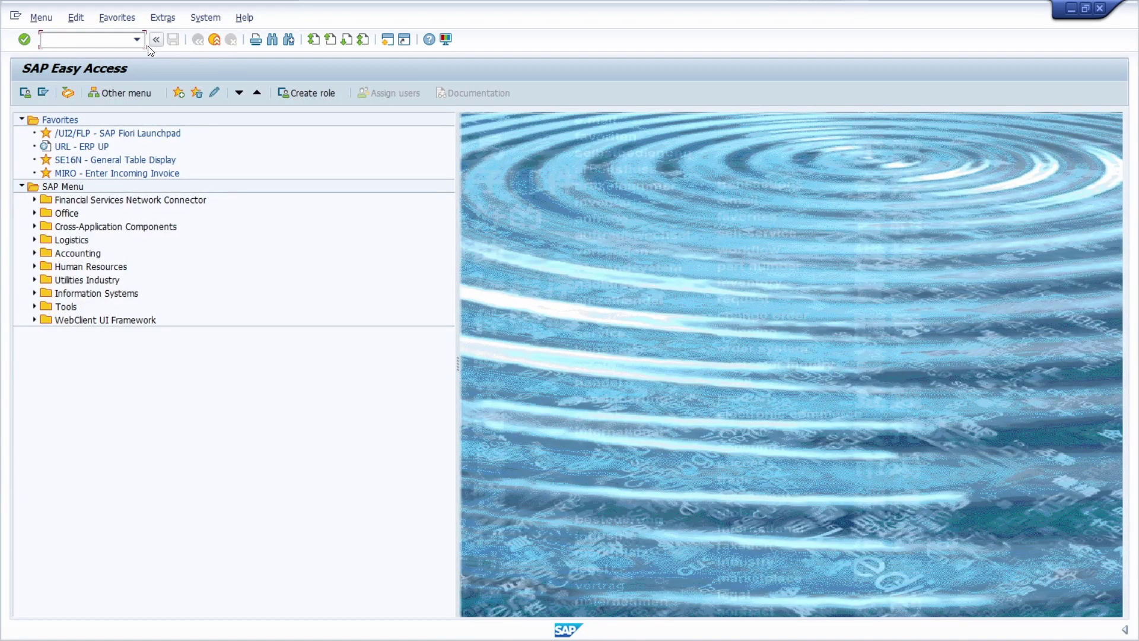
{"action": "type", "text": "/nse16n"}
{"action": "key", "text": "Return"}
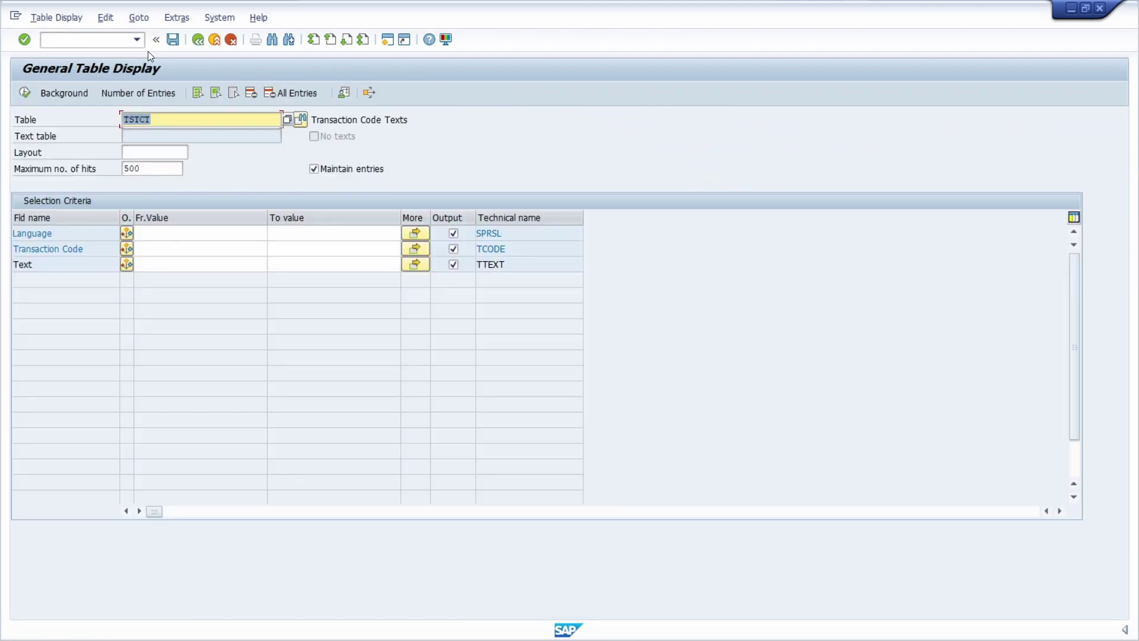
{"action": "left_click", "coordinate": [213, 43]}
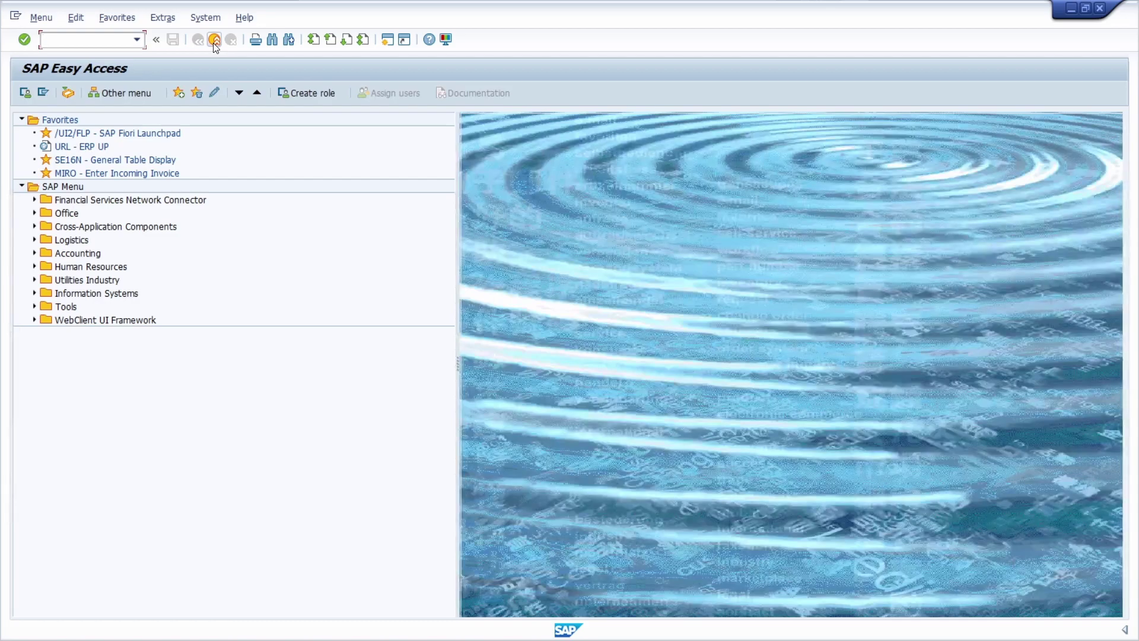
{"action": "type", "text": "se16n"}
{"action": "key", "text": "Return"}
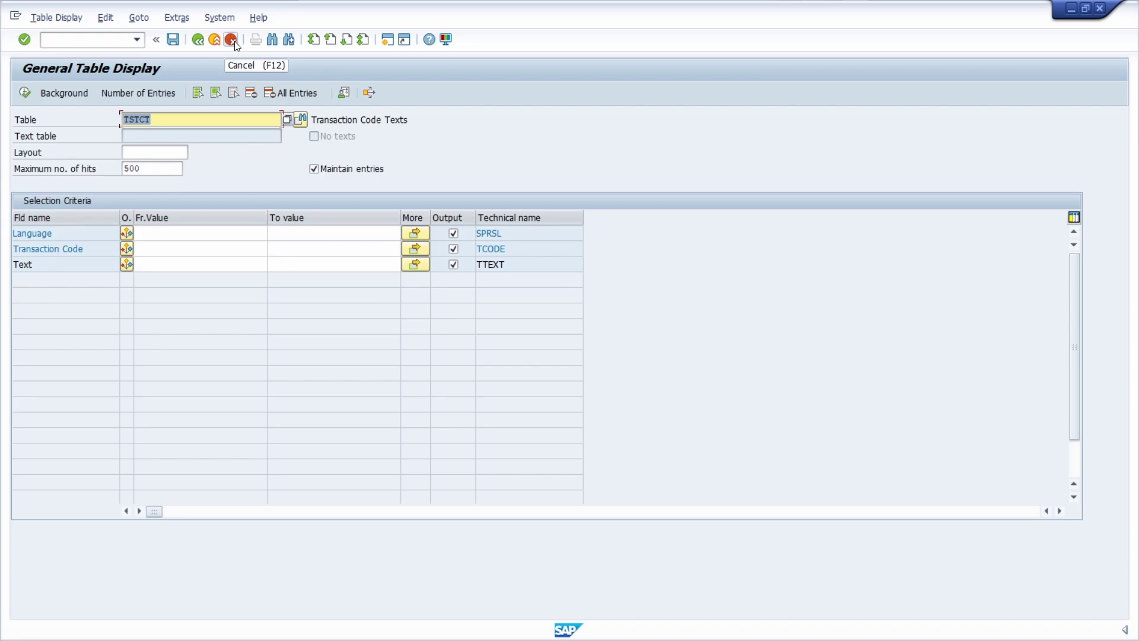
{"action": "left_click", "coordinate": [231, 40]}
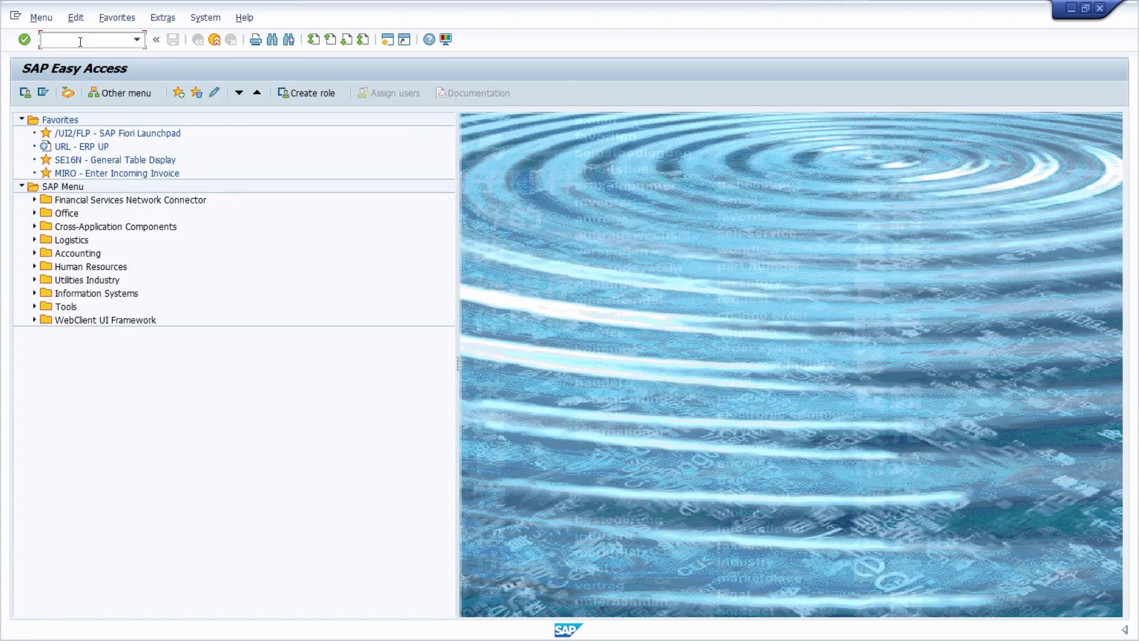
{"action": "type", "text": "se16n"}
{"action": "key", "text": "Return"}
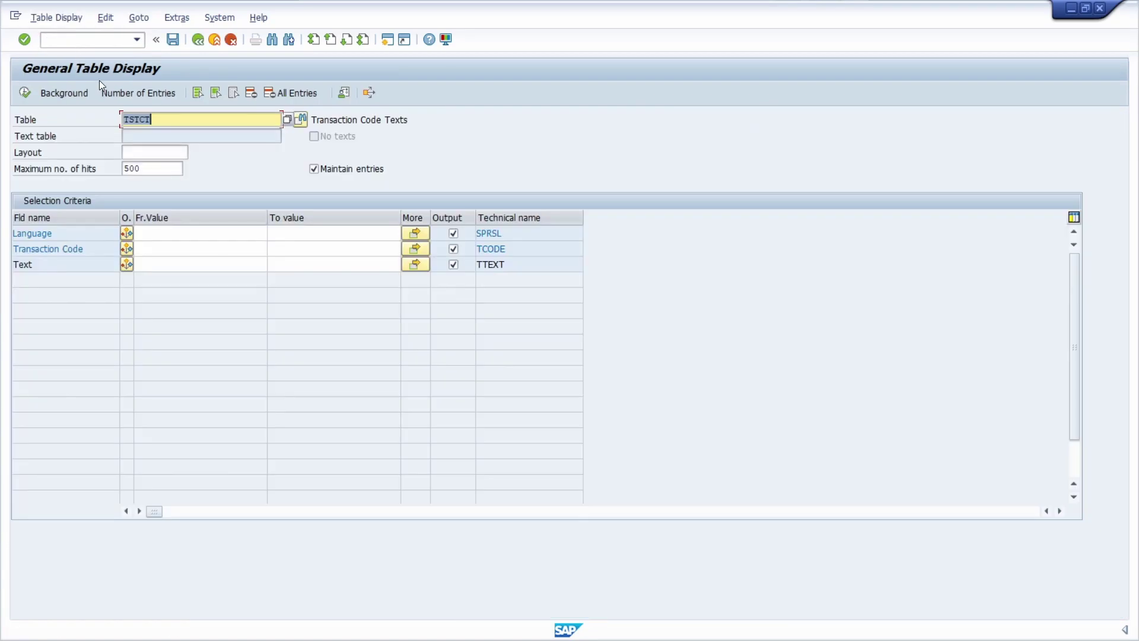
- Jump to the command field with Ctrl+Shift+7 and open the SE16 Data Browser via /nse16
{"action": "left_click", "coordinate": [171, 125]}
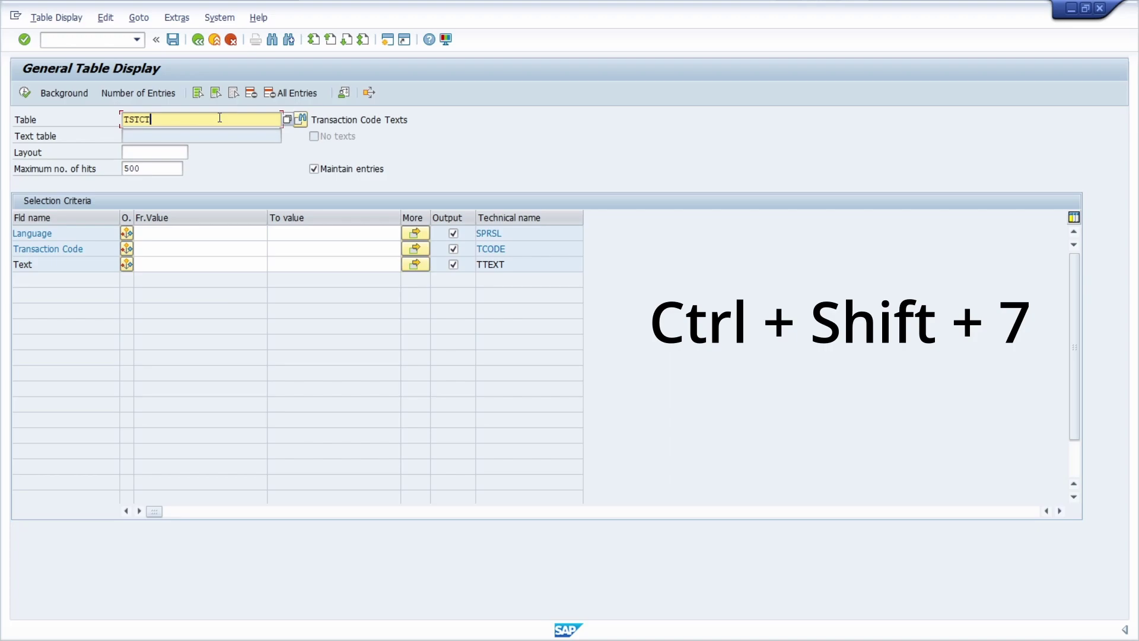
{"action": "key", "text": "ctrl+shift+7"}
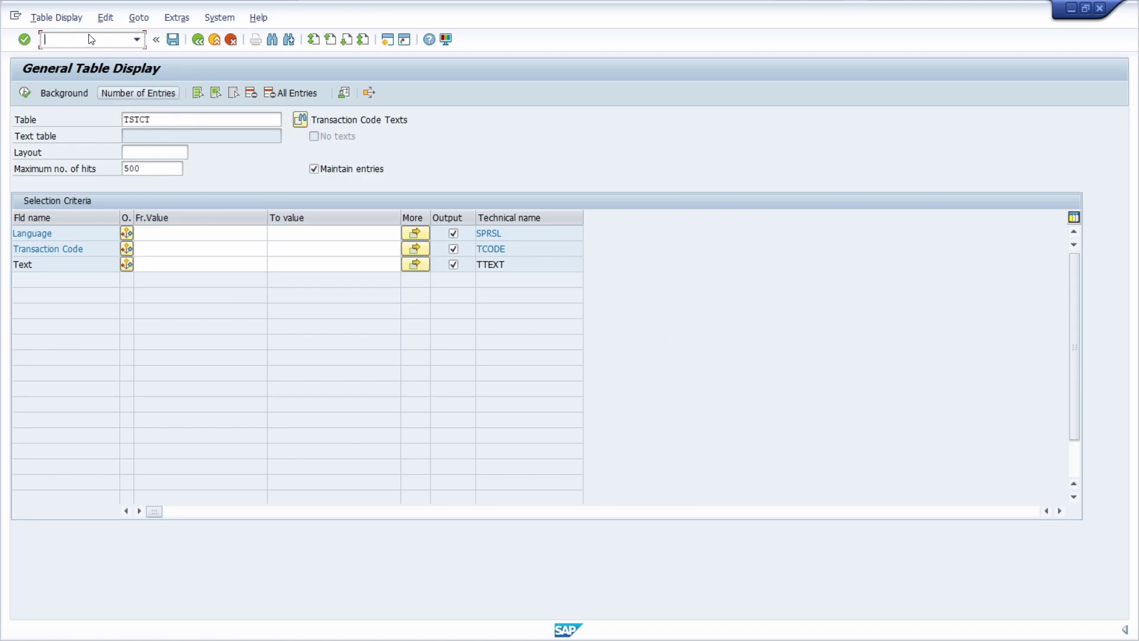
{"action": "type", "text": "/n"}
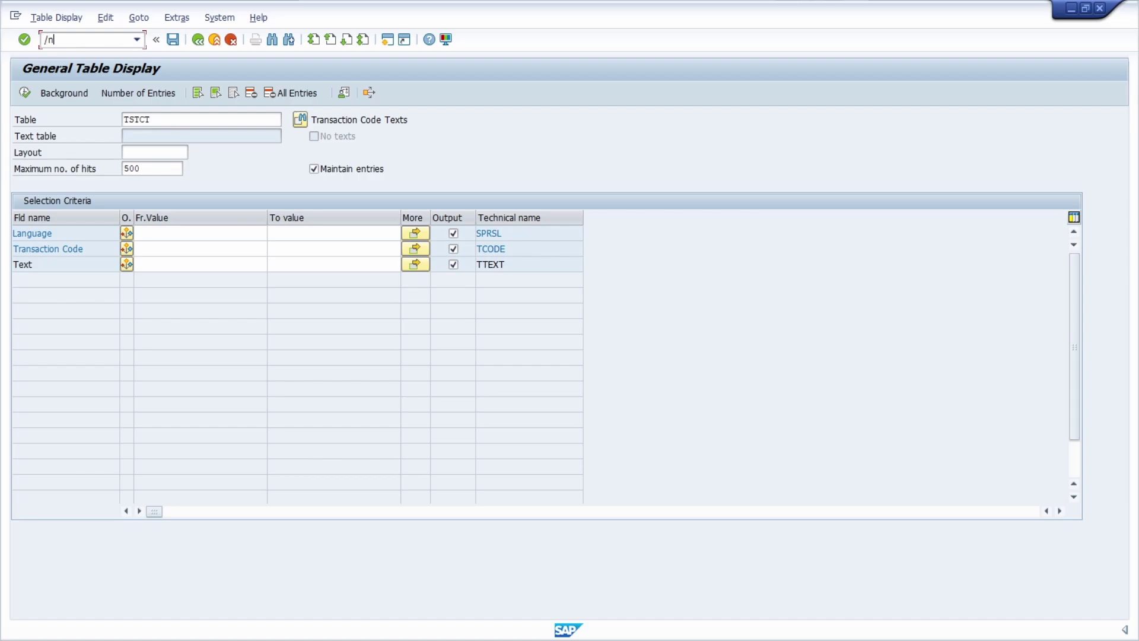
{"action": "type", "text": "se16"}
{"action": "key", "text": "Return"}
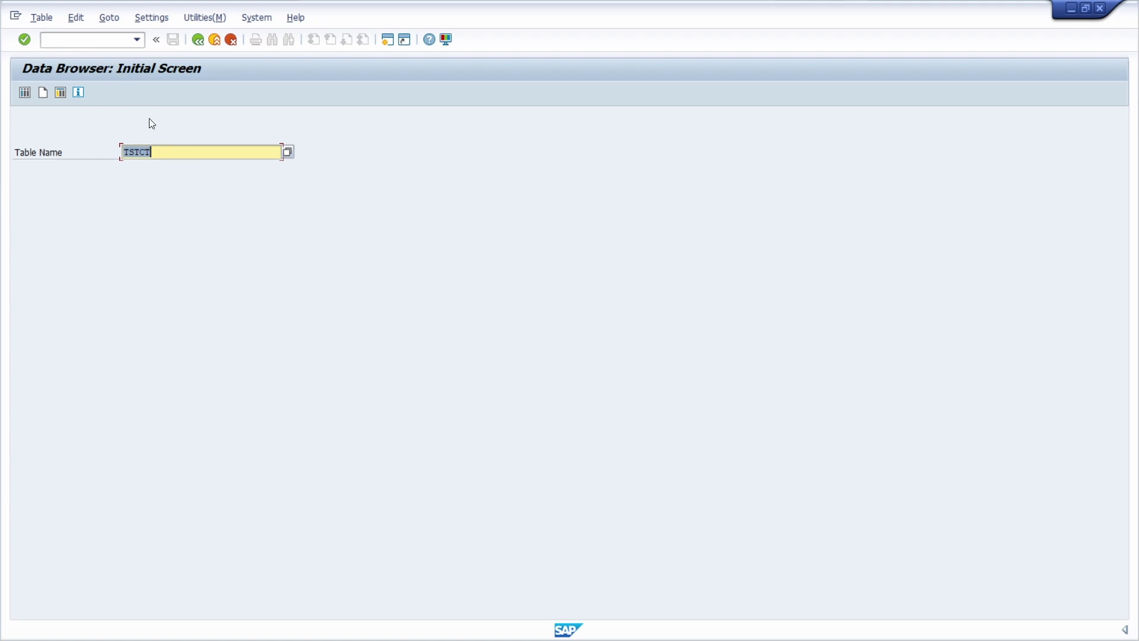
- Return to the SE16N General Table Display by entering /nse16n
{"action": "left_click", "coordinate": [65, 40]}
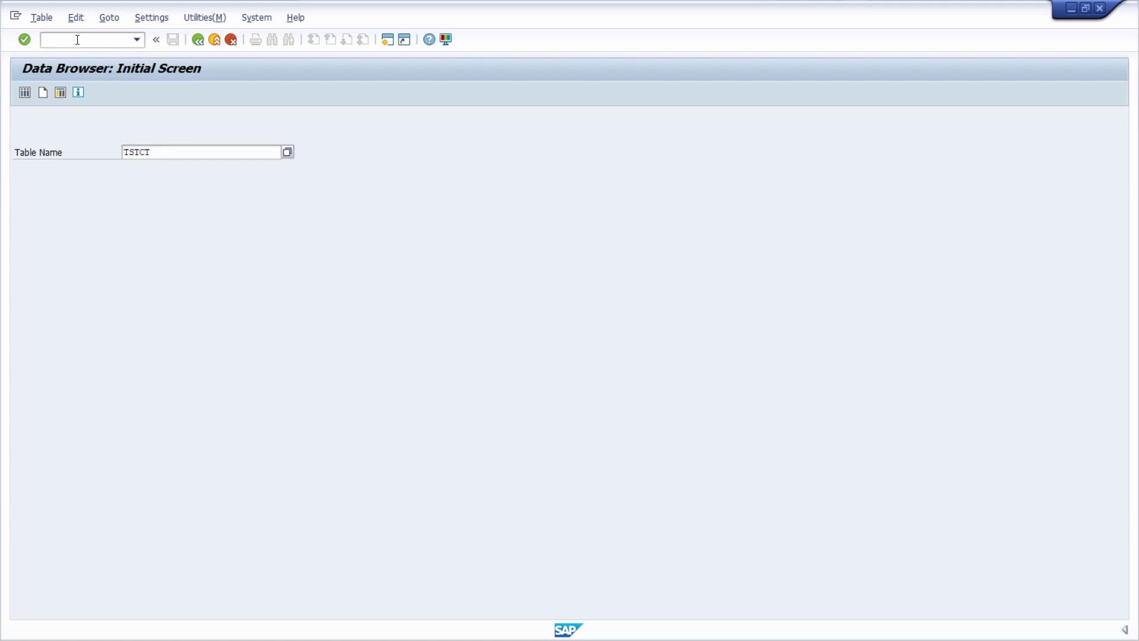
{"action": "left_click", "coordinate": [175, 153]}
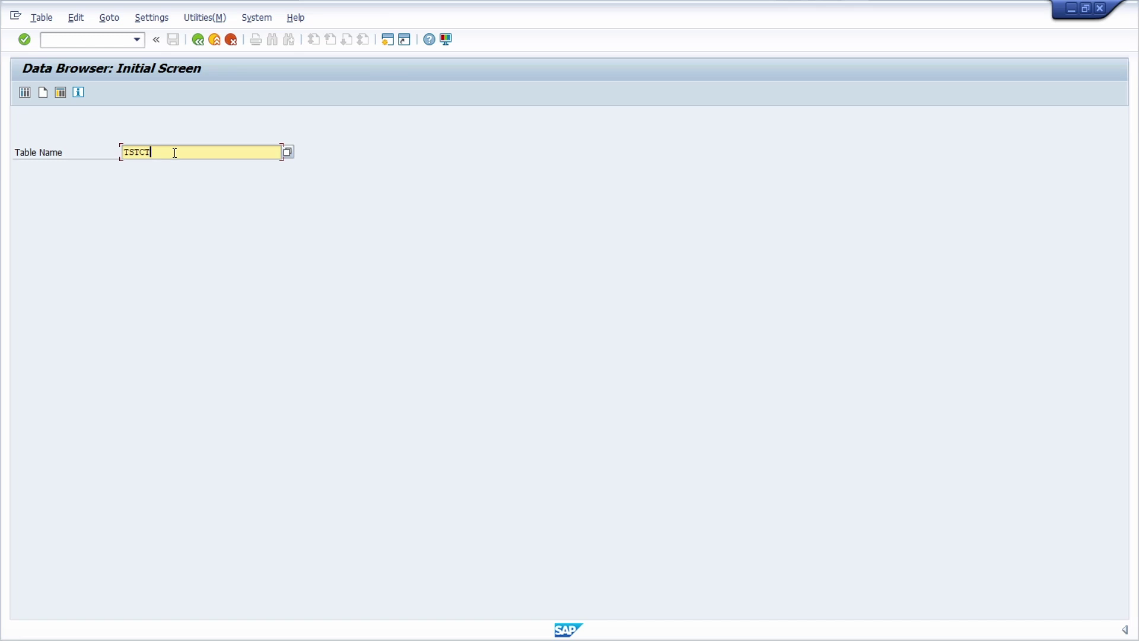
{"action": "key", "text": "ctrl+slash"}
{"action": "type", "text": "/nse16n"}
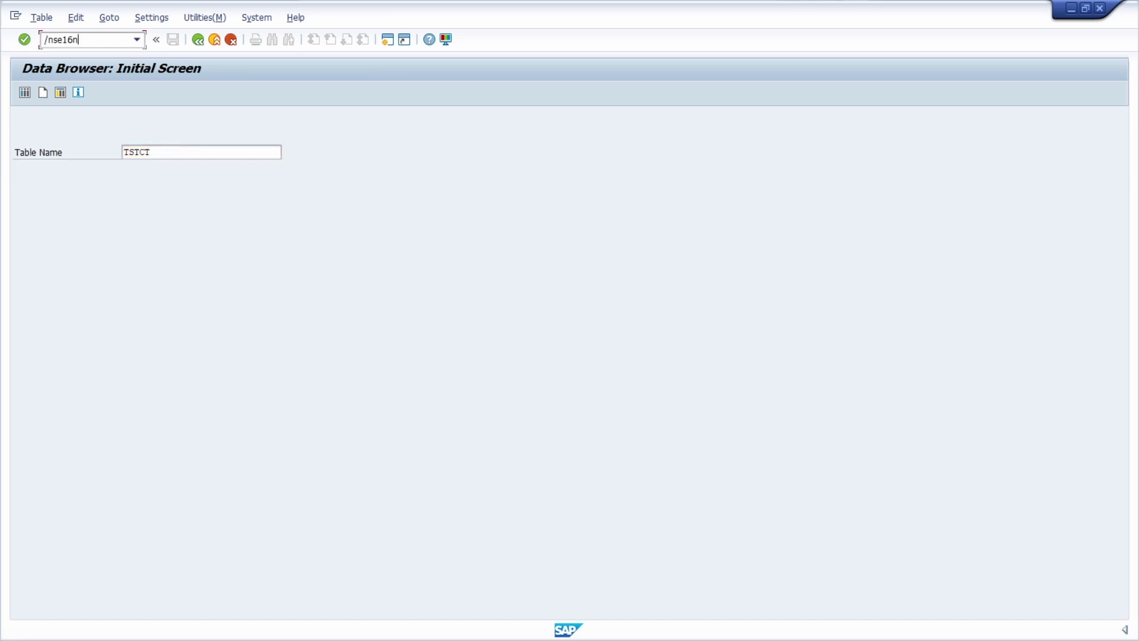
{"action": "key", "text": "Return"}
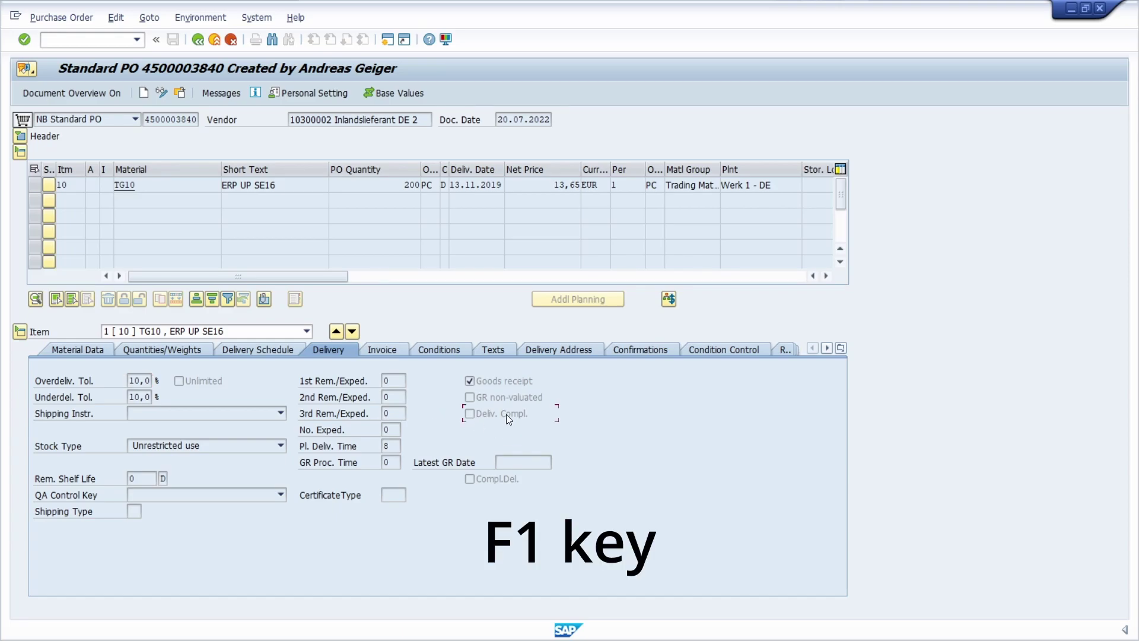
{"action": "key", "text": "F1"}
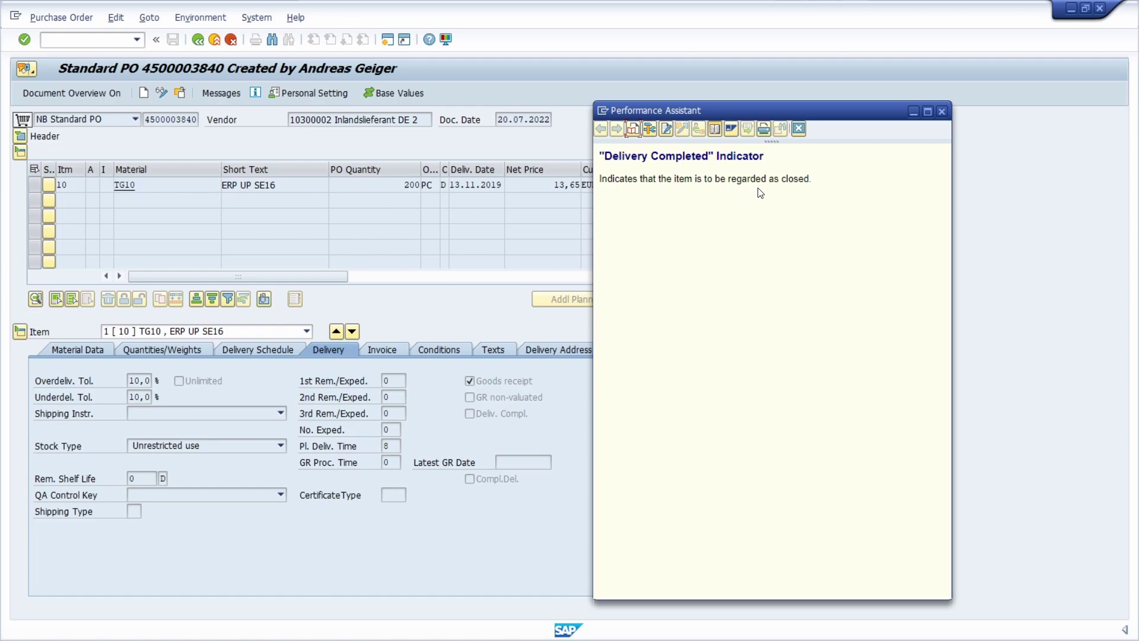
{"action": "left_click", "coordinate": [650, 128]}
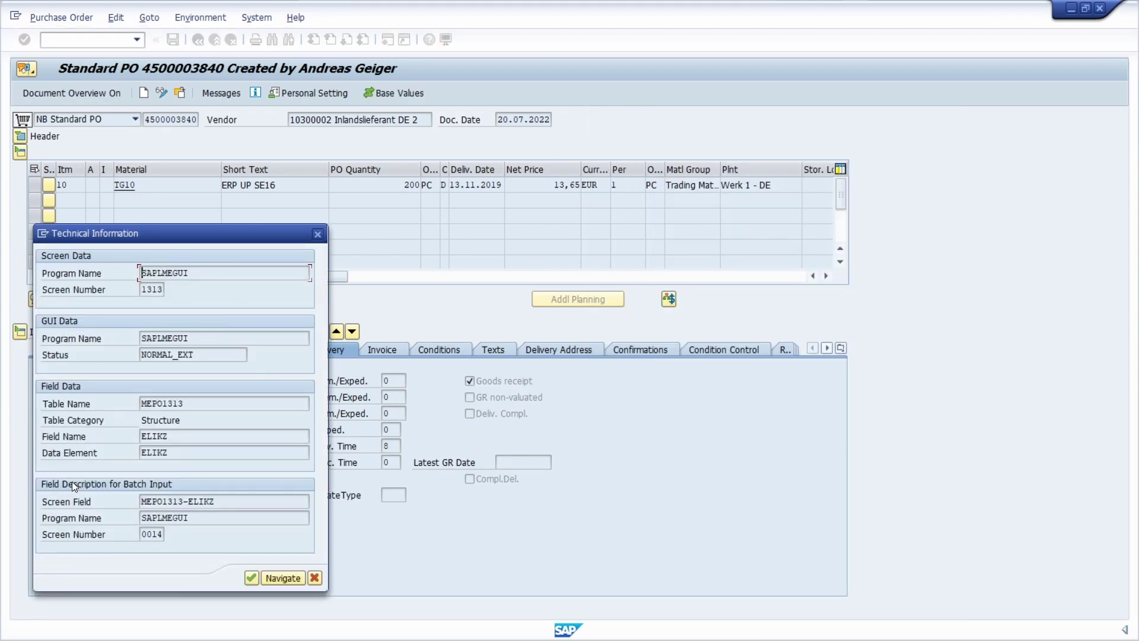
{"action": "left_click", "coordinate": [317, 234]}
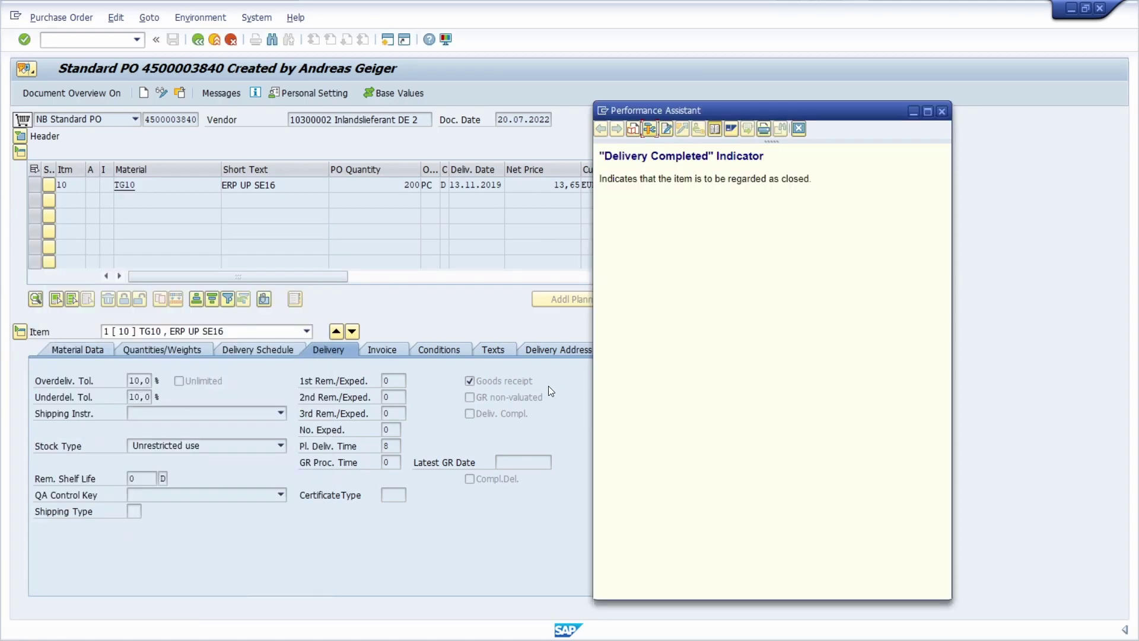
{"action": "left_click", "coordinate": [942, 112]}
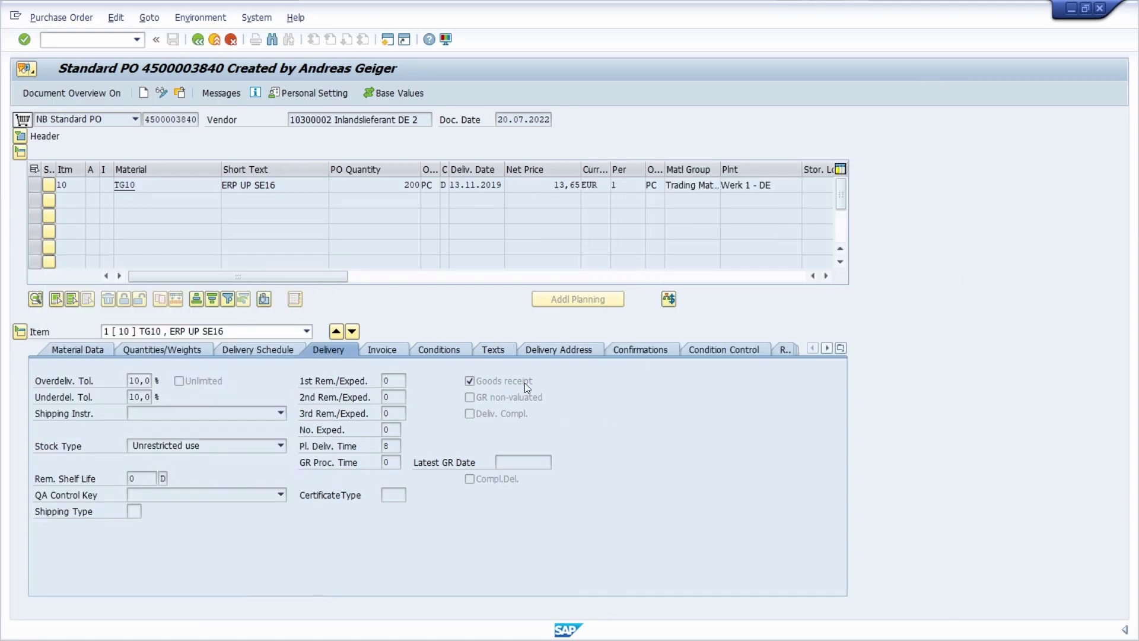
{"action": "key", "text": "F1"}
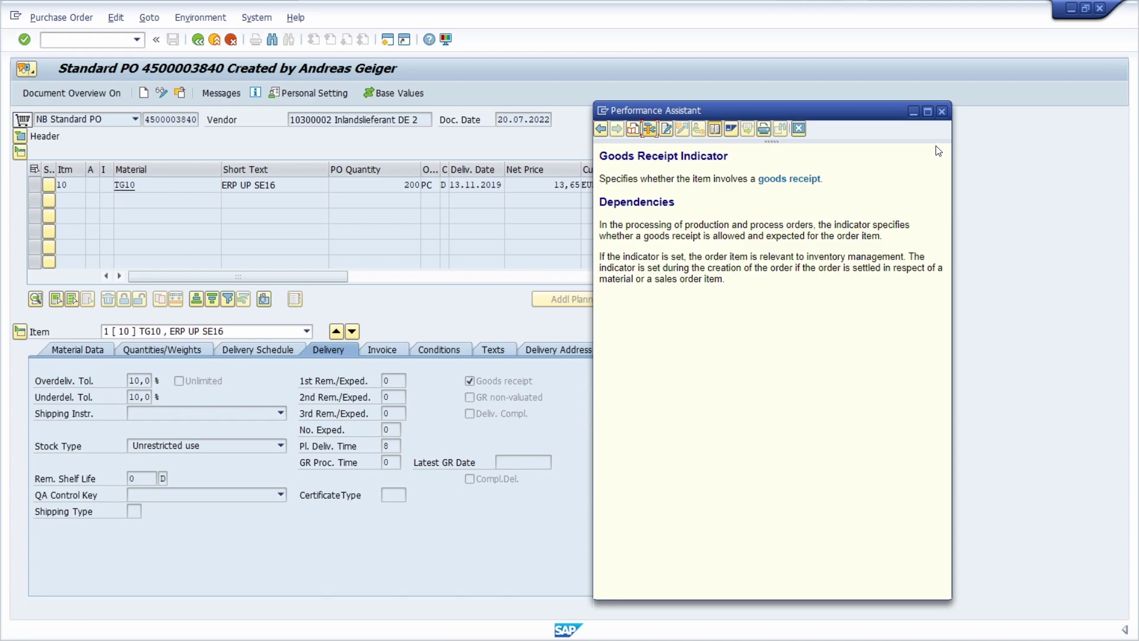
{"action": "left_click", "coordinate": [942, 112]}
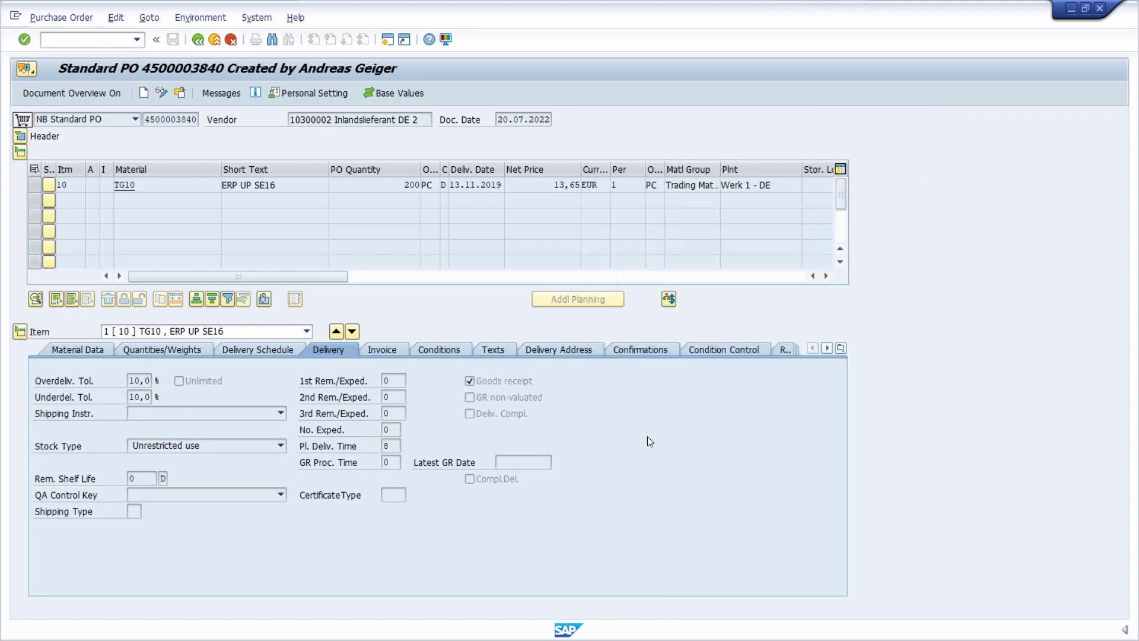
{"action": "left_click", "coordinate": [669, 300]}
- Show F1 technical information for the VAS Details function and move the popup over the item table
{"action": "left_click", "coordinate": [669, 299]}
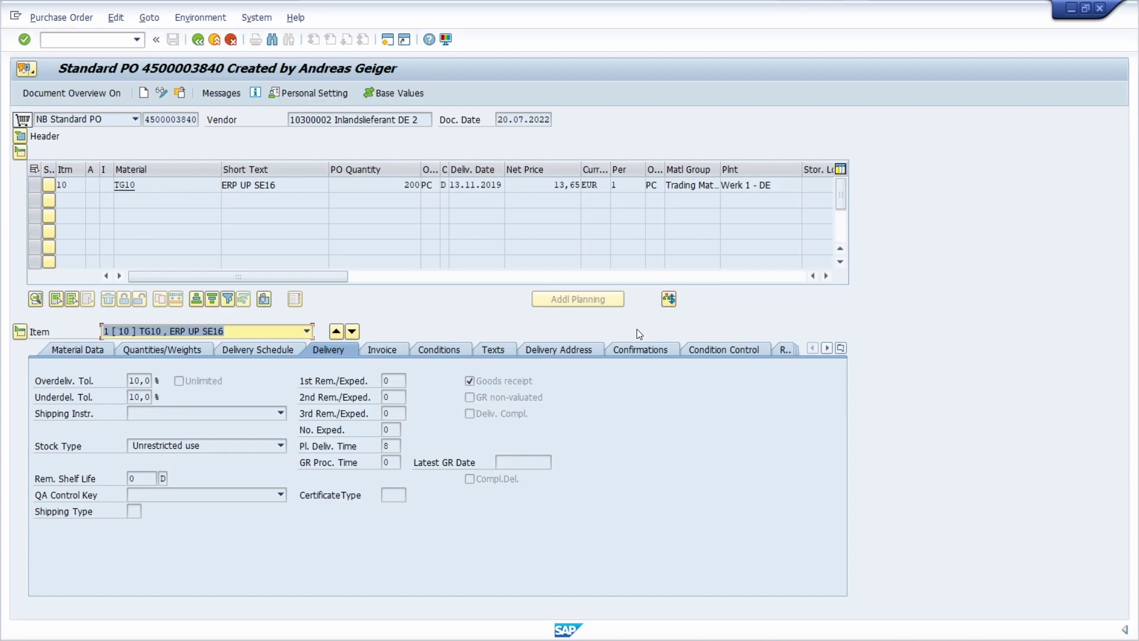
{"action": "left_click", "coordinate": [670, 301]}
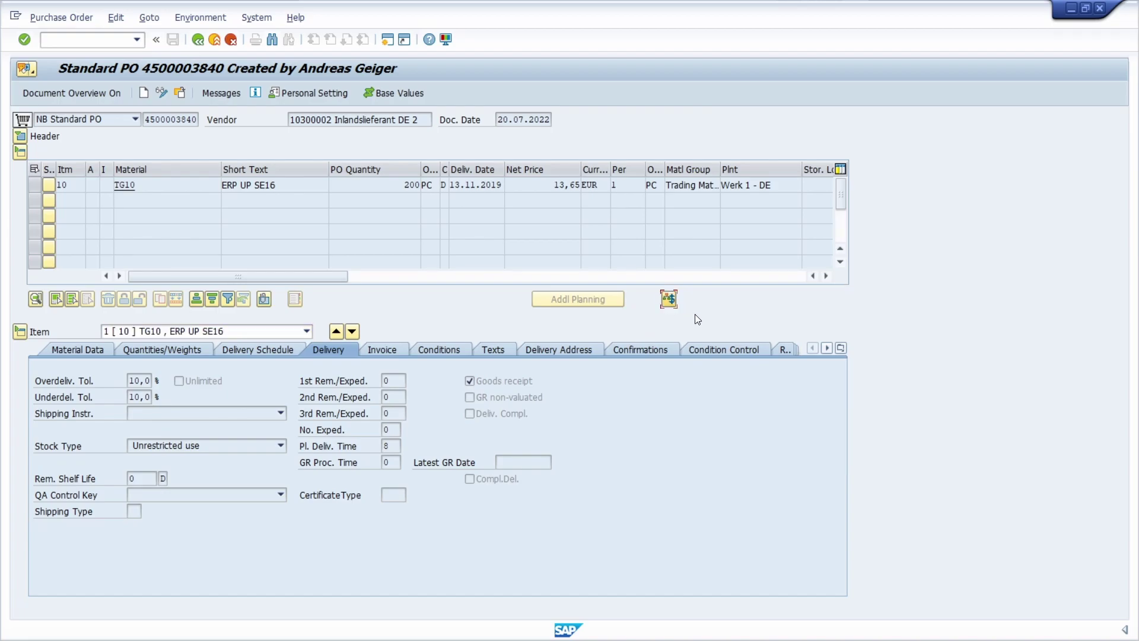
{"action": "key", "text": "F1"}
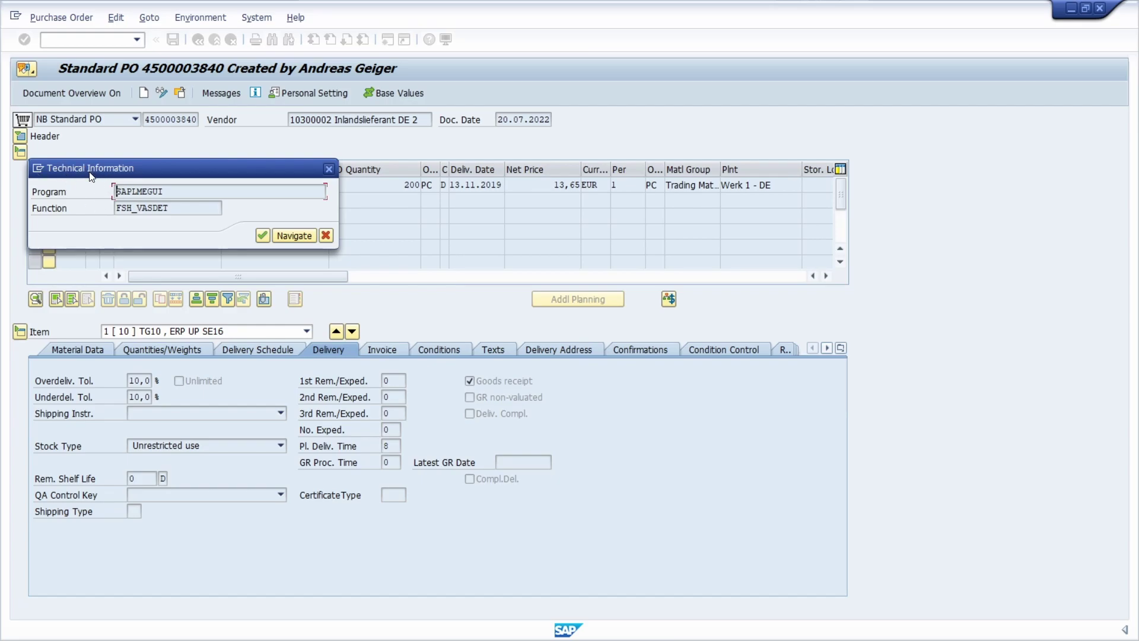
{"action": "left_click_drag", "start_coordinate": [208, 173], "coordinate": [336, 237]}
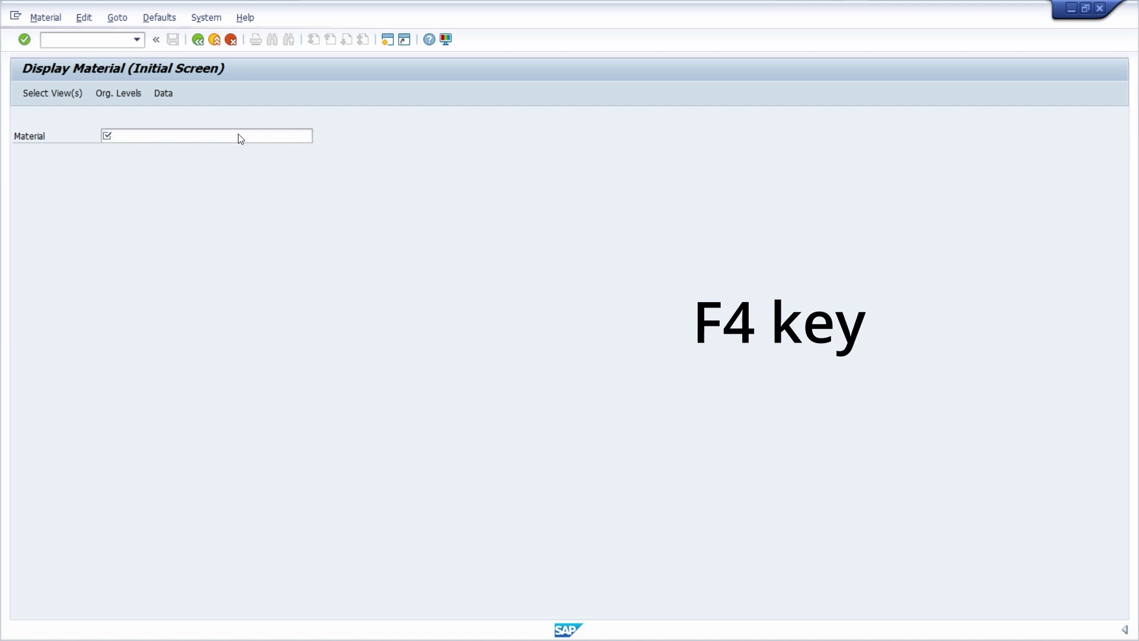
- Search materials by description *Test* in F4 help and pick RM01
{"action": "key", "text": "F4"}
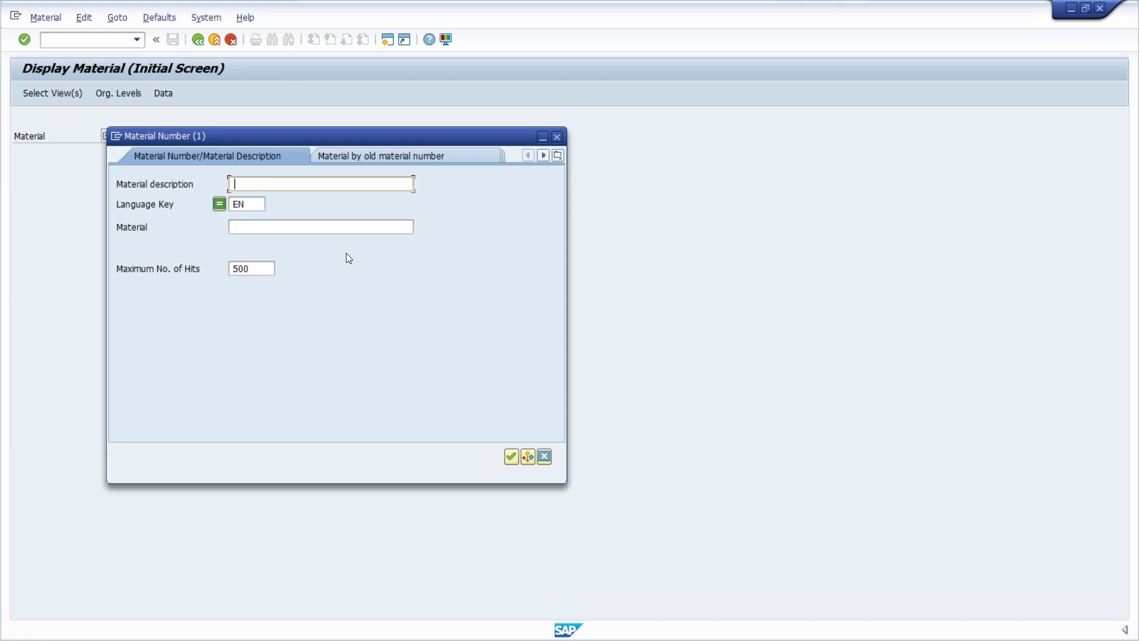
{"action": "type", "text": "*Test*"}
{"action": "key", "text": "Return"}
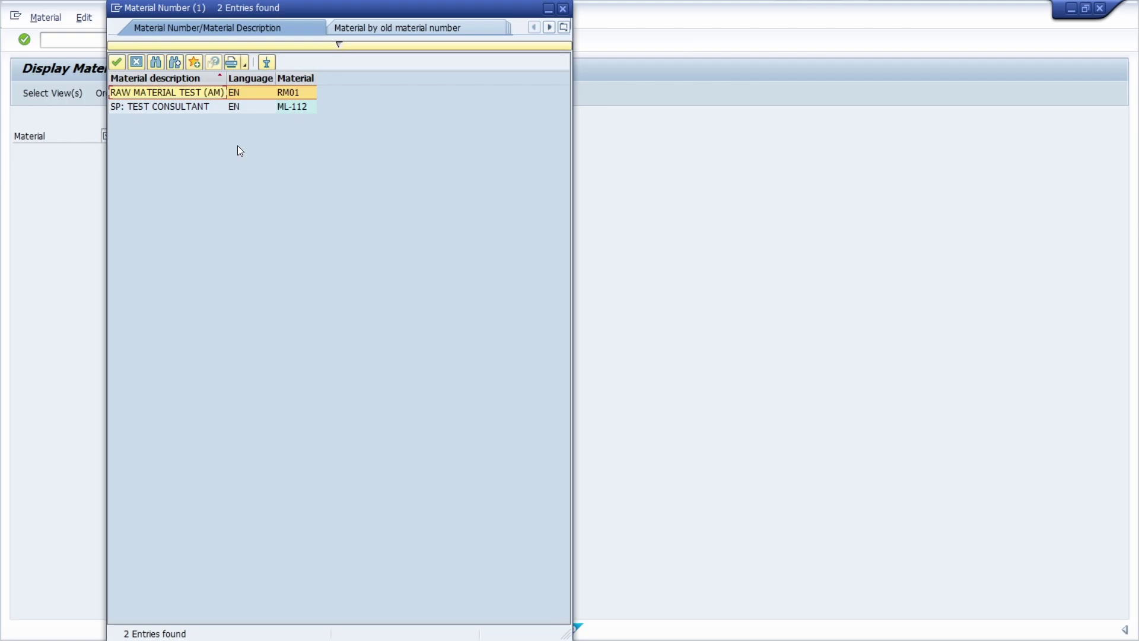
{"action": "double_click", "coordinate": [184, 94]}
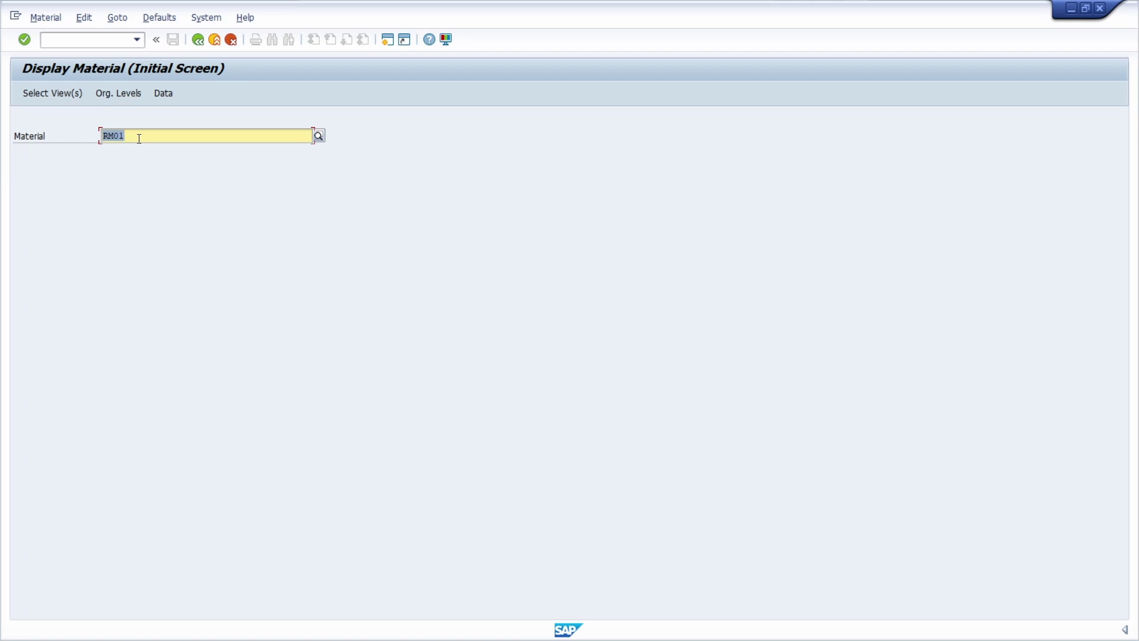
- Run the =*Test* quick search in Material, review the restrictions, then close the hit list
{"action": "type", "text": "="}
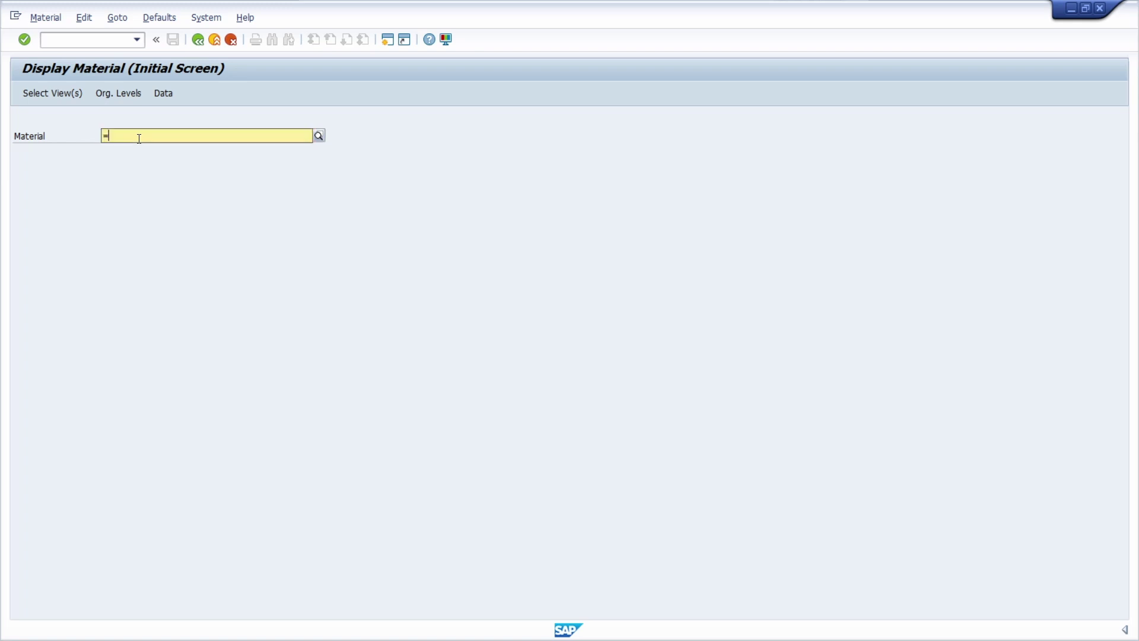
{"action": "type", "text": "*Test"}
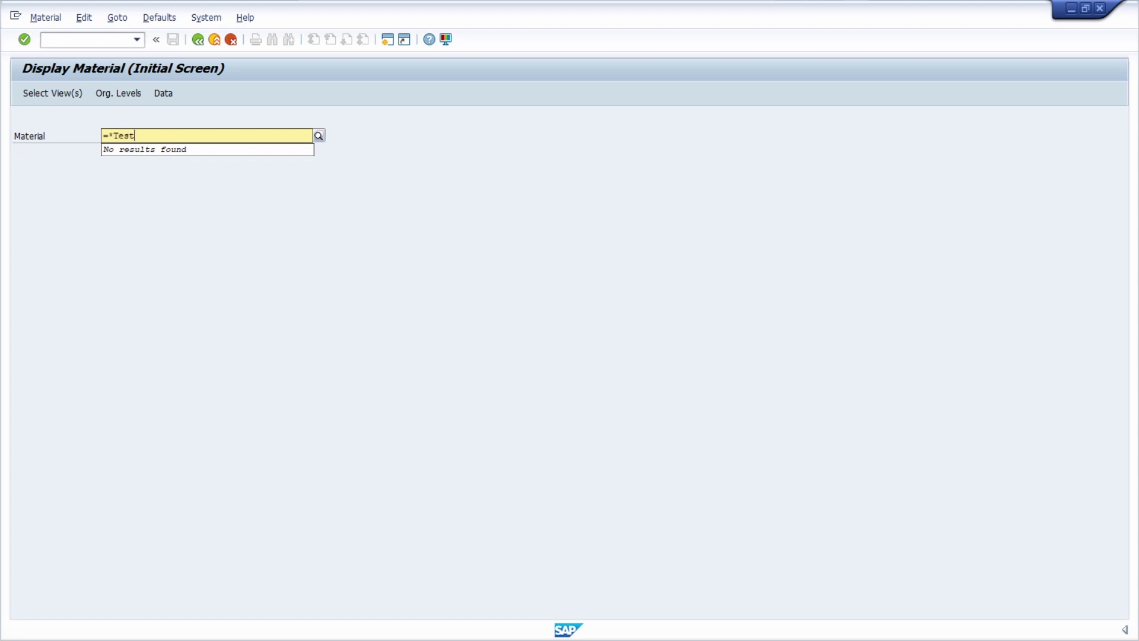
{"action": "type", "text": "*"}
{"action": "key", "text": "Return"}
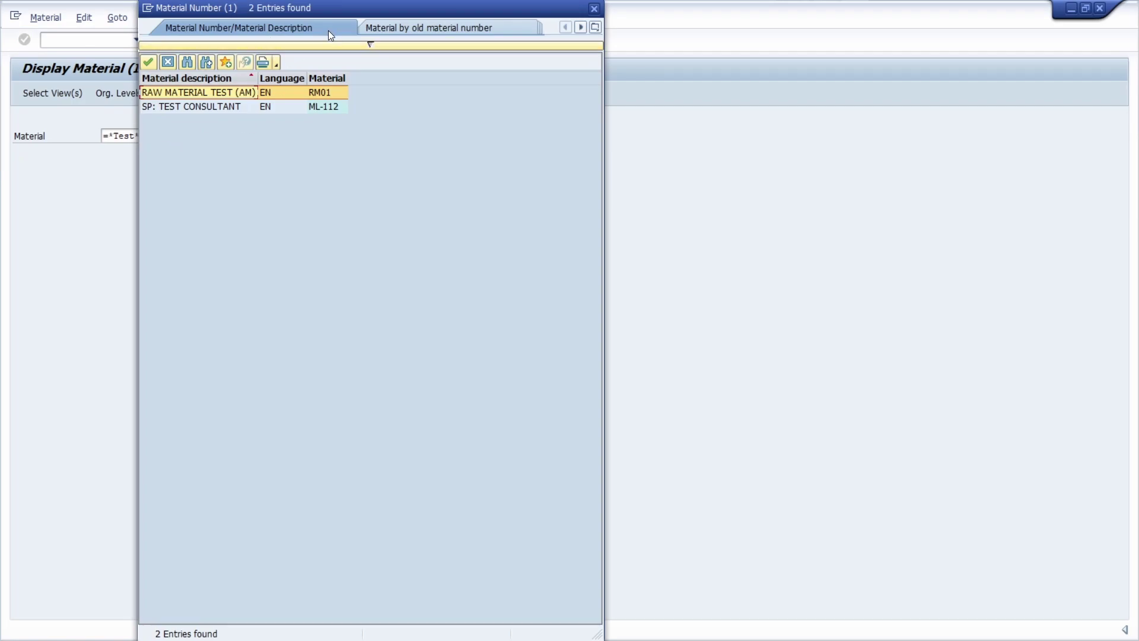
{"action": "left_click", "coordinate": [355, 46]}
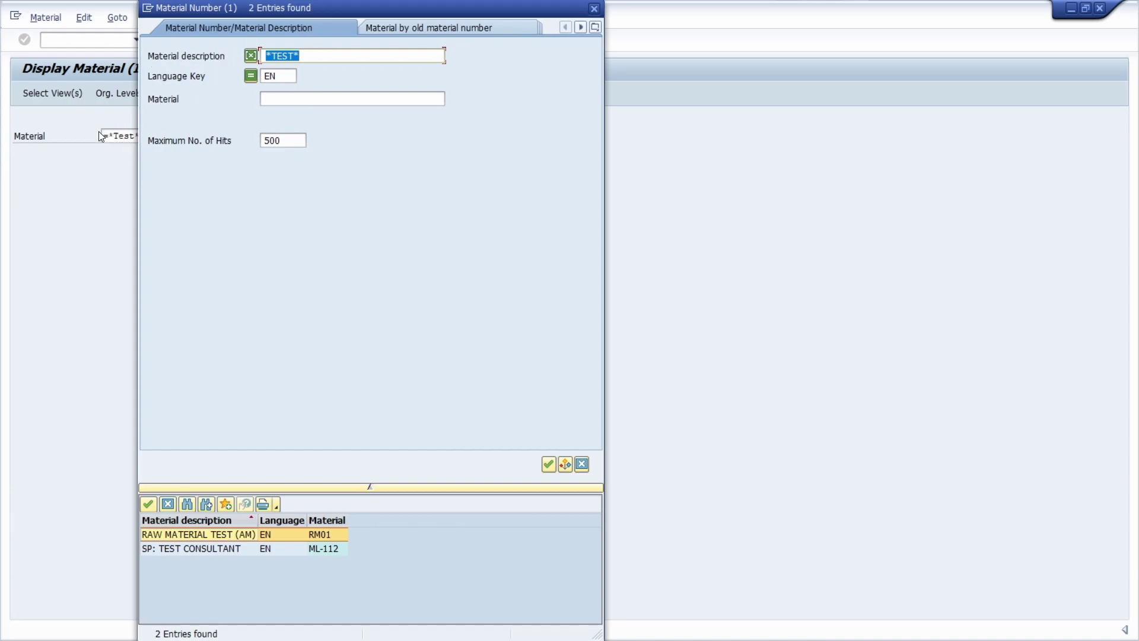
{"action": "left_click_drag", "start_coordinate": [277, 16], "coordinate": [340, 42]}
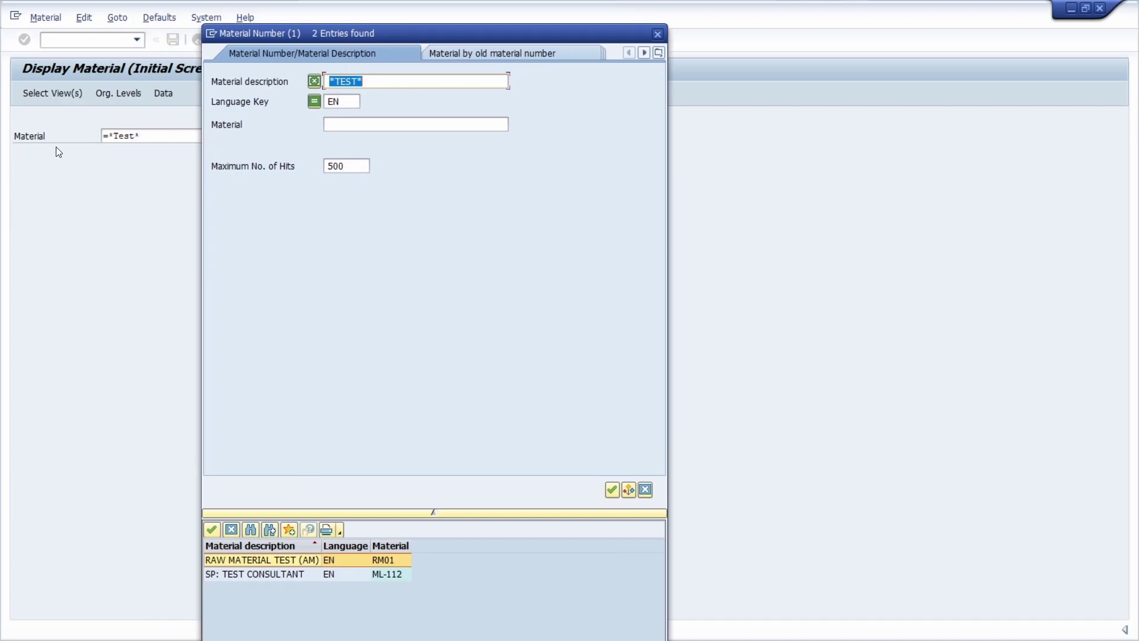
{"action": "left_click", "coordinate": [655, 36]}
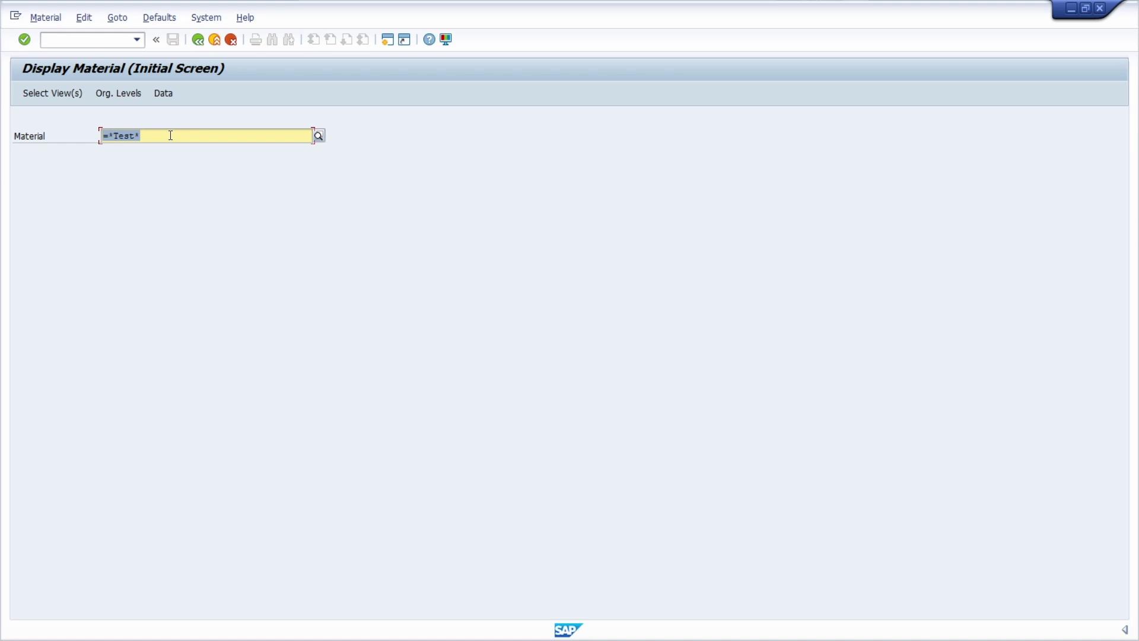
- Reopen material search help, show restrictions, switch to old material number search and back to description
{"action": "left_click", "coordinate": [320, 136]}
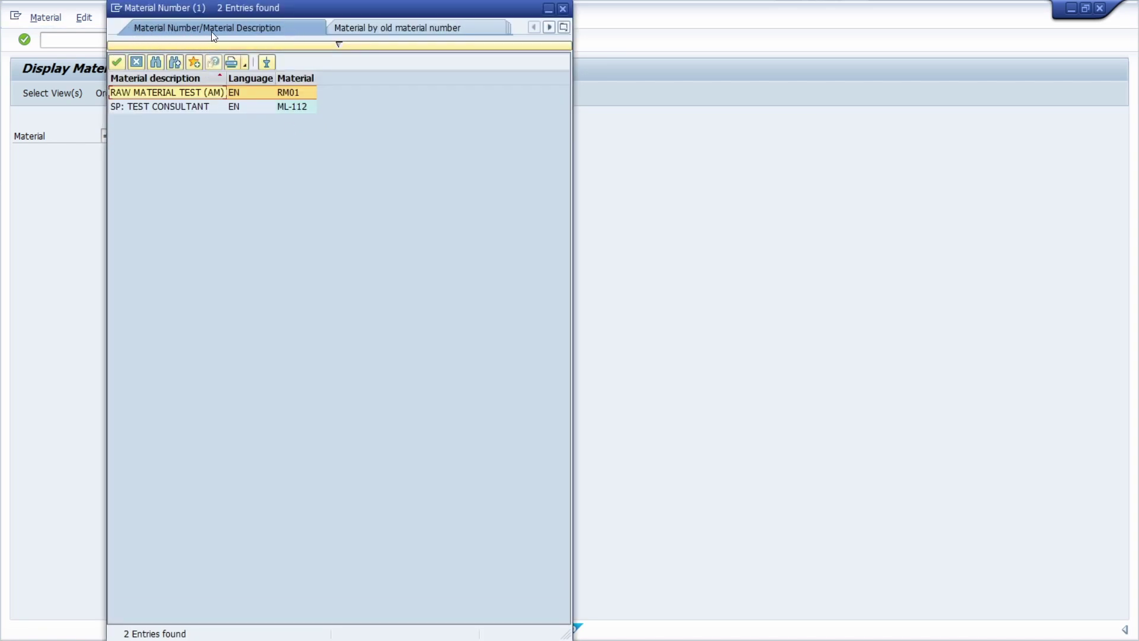
{"action": "left_click", "coordinate": [328, 45]}
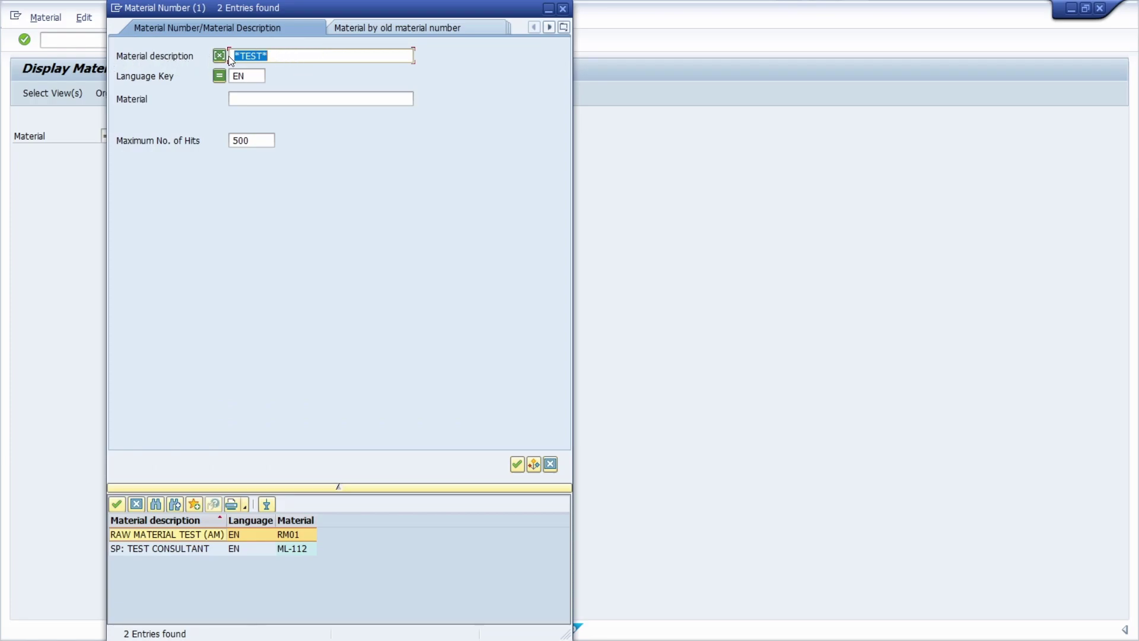
{"action": "double_click", "coordinate": [256, 80]}
{"action": "left_click", "coordinate": [269, 100]}
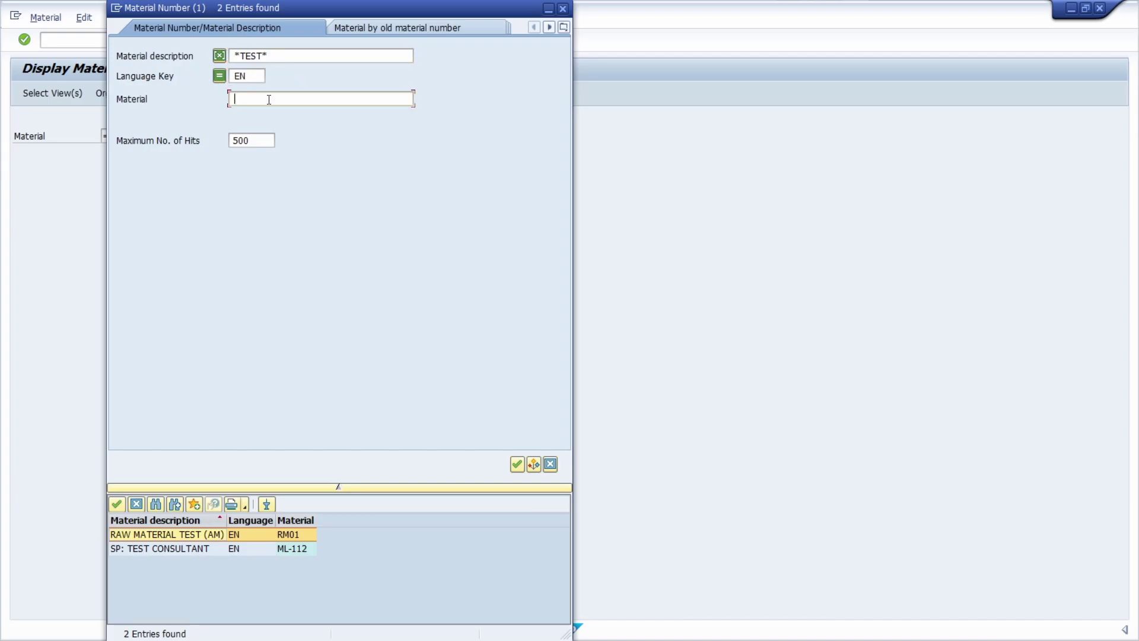
{"action": "left_click", "coordinate": [563, 27]}
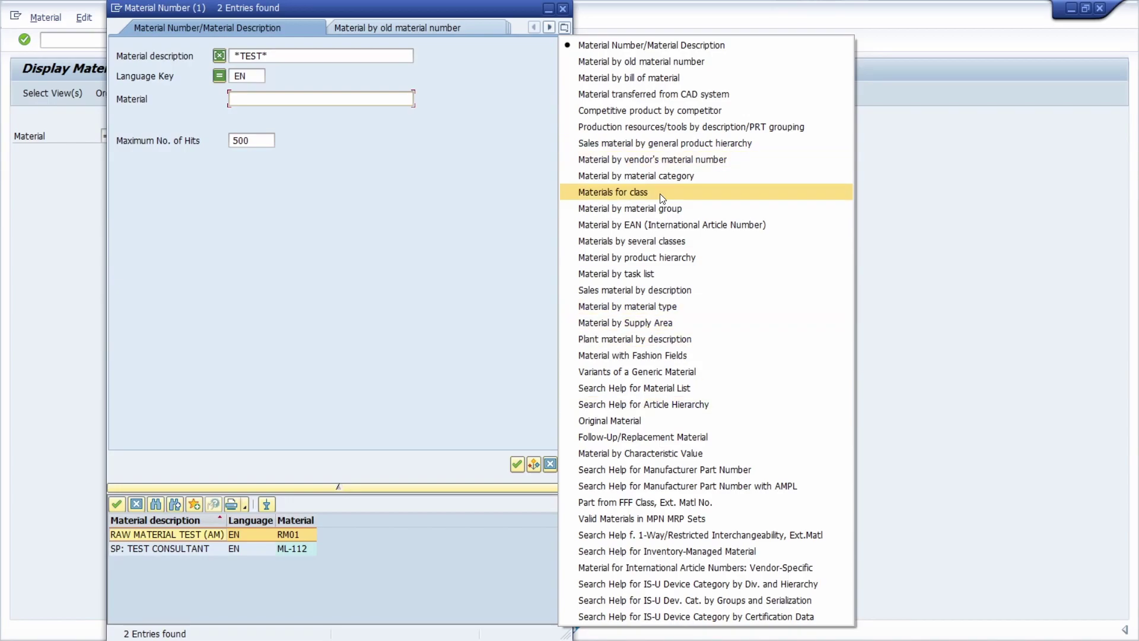
{"action": "left_click", "coordinate": [651, 62]}
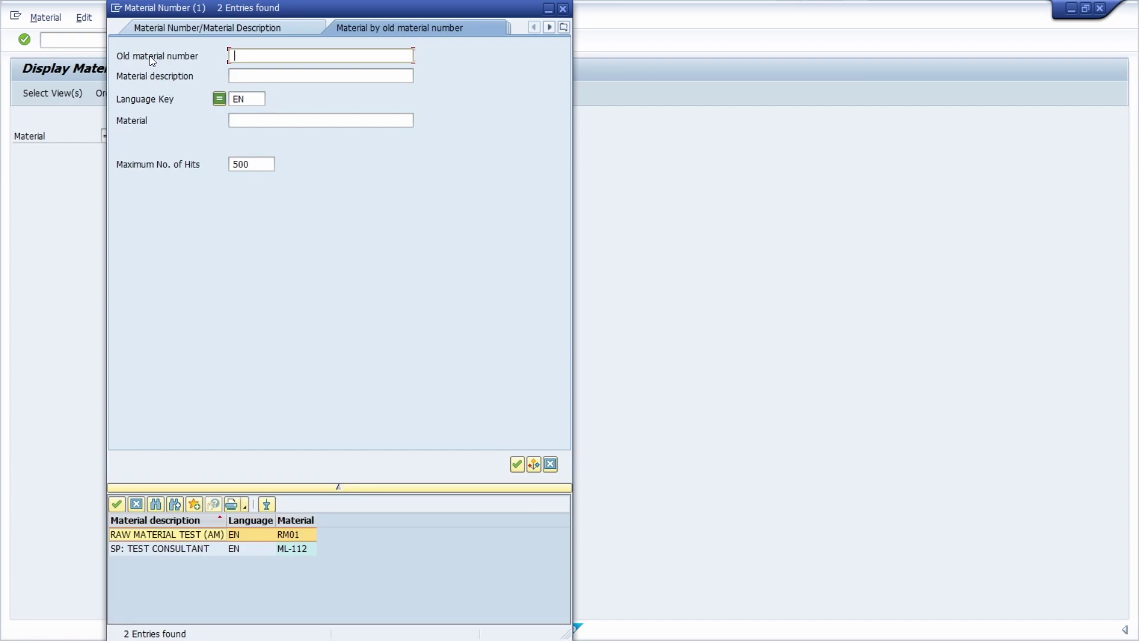
{"action": "left_click", "coordinate": [219, 29]}
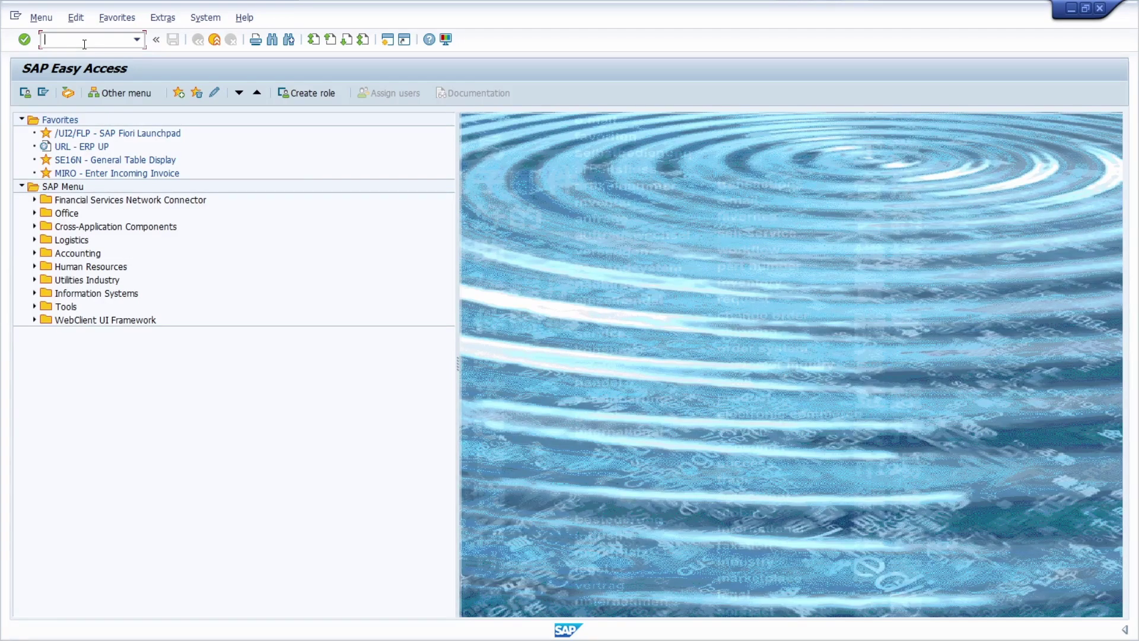
- Run search_sap_menu and search transaction codes and menu titles for 'ABAP'
{"action": "type", "text": "search_sap_menu"}
{"action": "key", "text": "Return"}
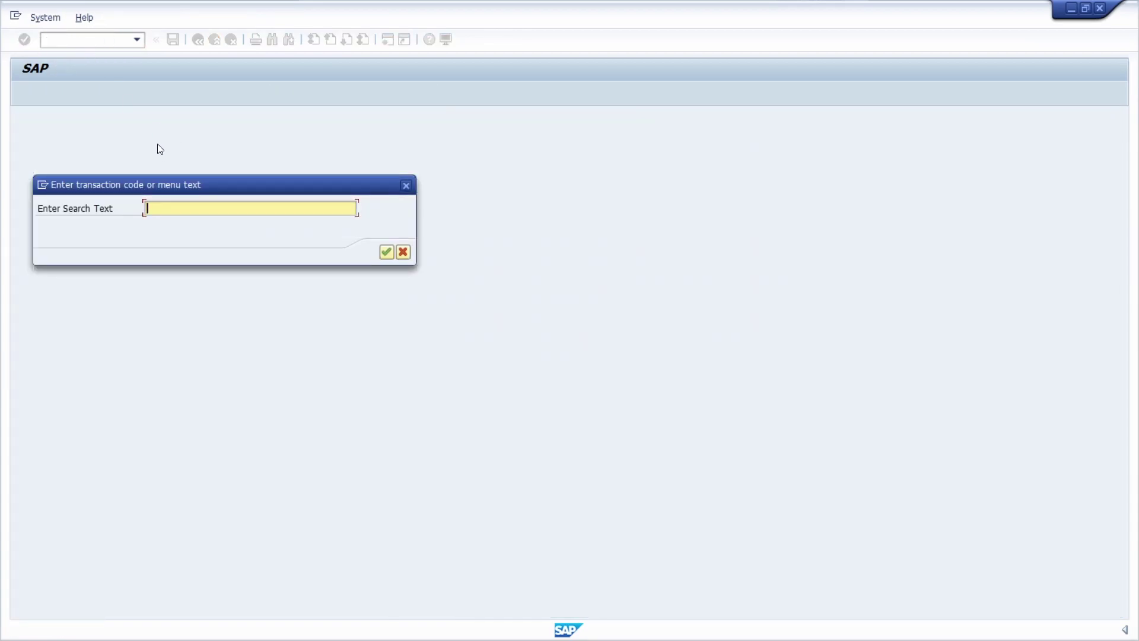
{"action": "type", "text": "ABAP"}
{"action": "key", "text": "Return"}
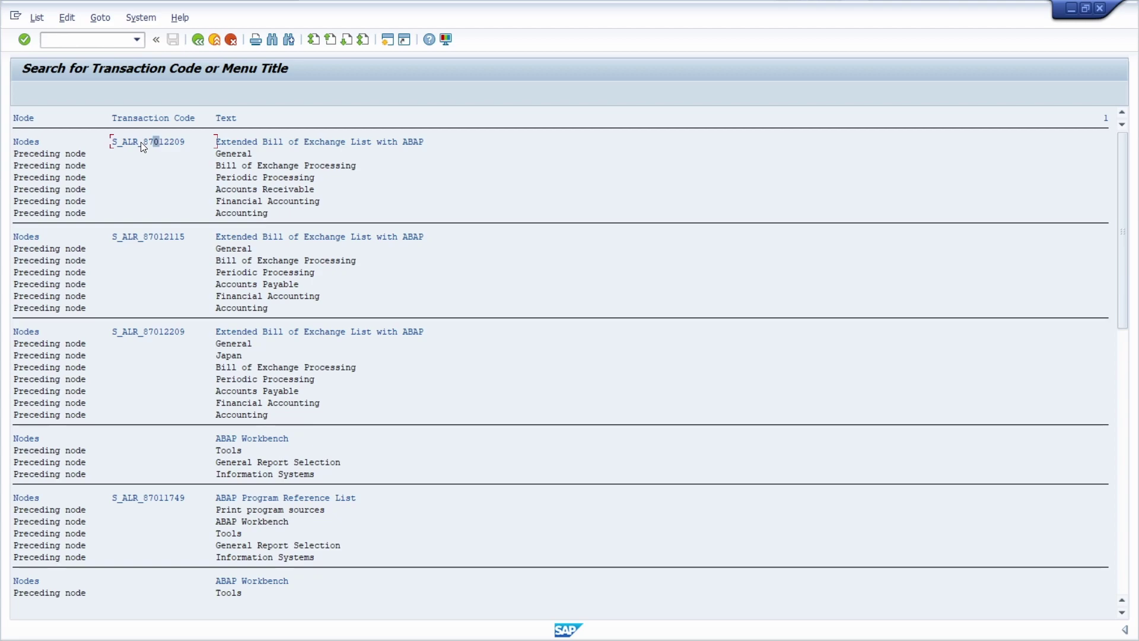
- Move focus between the command field and the first S_ALR_87012209 result
{"action": "left_click", "coordinate": [76, 43]}
{"action": "left_click", "coordinate": [137, 144]}
{"action": "left_click", "coordinate": [73, 40]}
{"action": "left_click", "coordinate": [134, 143]}
- Copy S_ALR_87012209 from the results and paste it into the command field
{"action": "left_click", "coordinate": [111, 136]}
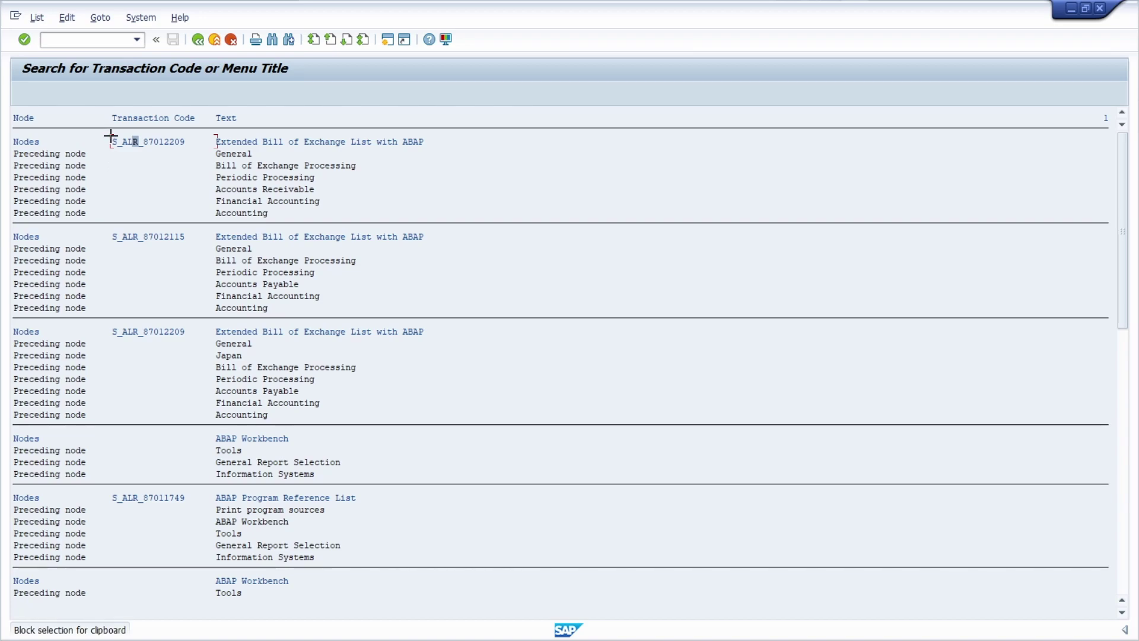
{"action": "left_click_drag", "start_coordinate": [111, 136], "coordinate": [192, 144]}
{"action": "key", "text": "ctrl+c"}
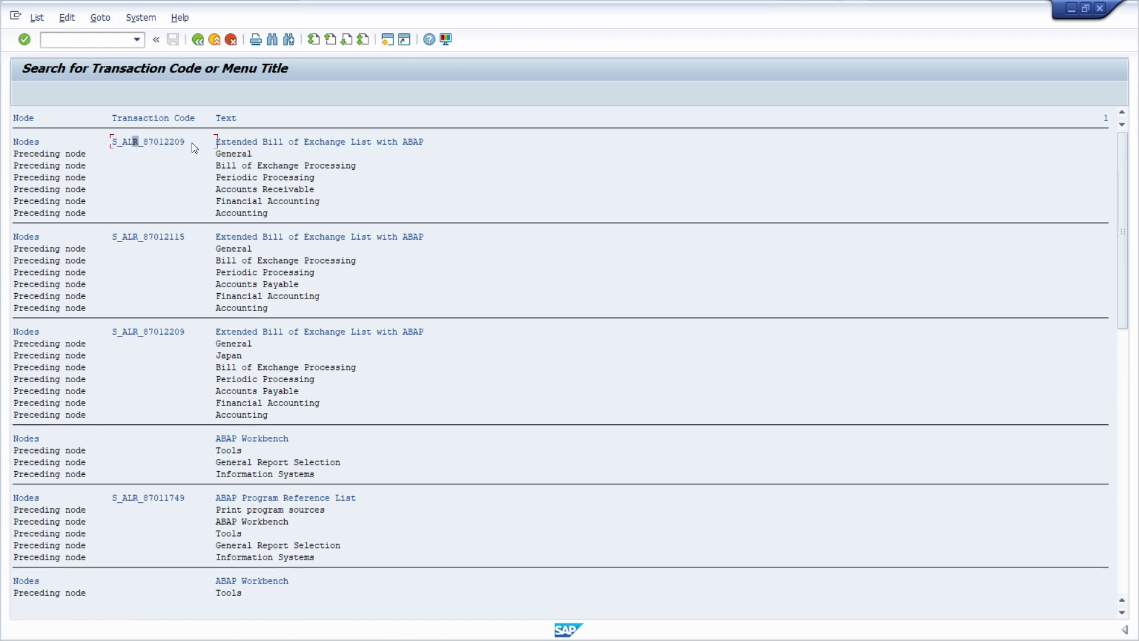
{"action": "left_click", "coordinate": [79, 41]}
{"action": "key", "text": "ctrl+v"}
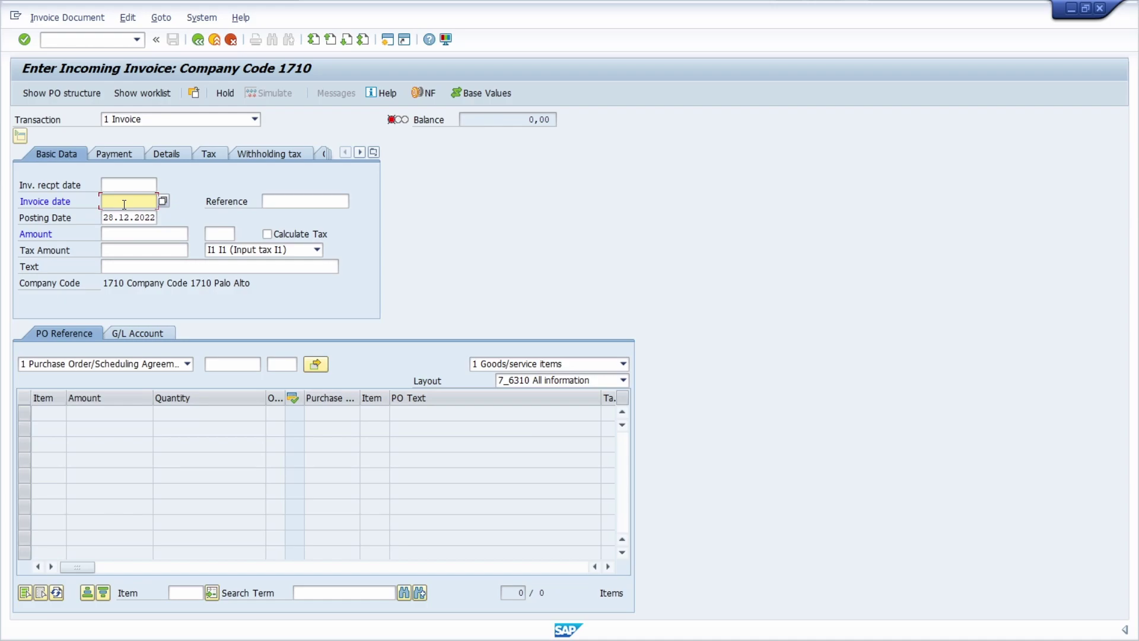
- Pick today's date, 28.12.2022, as the Invoice date from the F4 calendar, matching the posting date
{"action": "key", "text": "F4"}
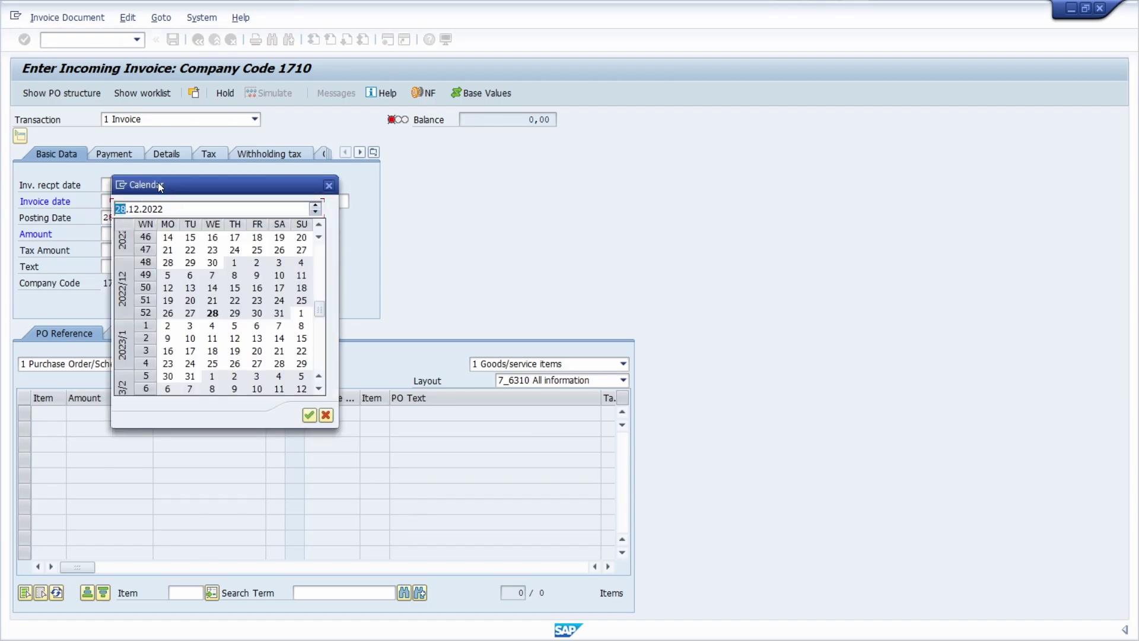
{"action": "key", "text": "Return"}
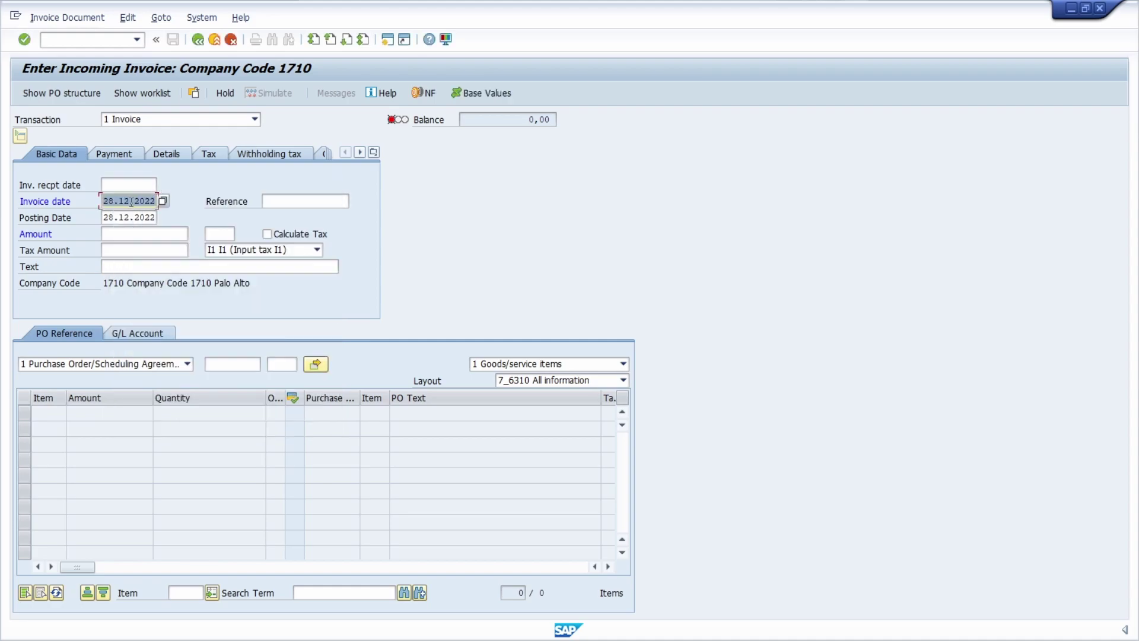